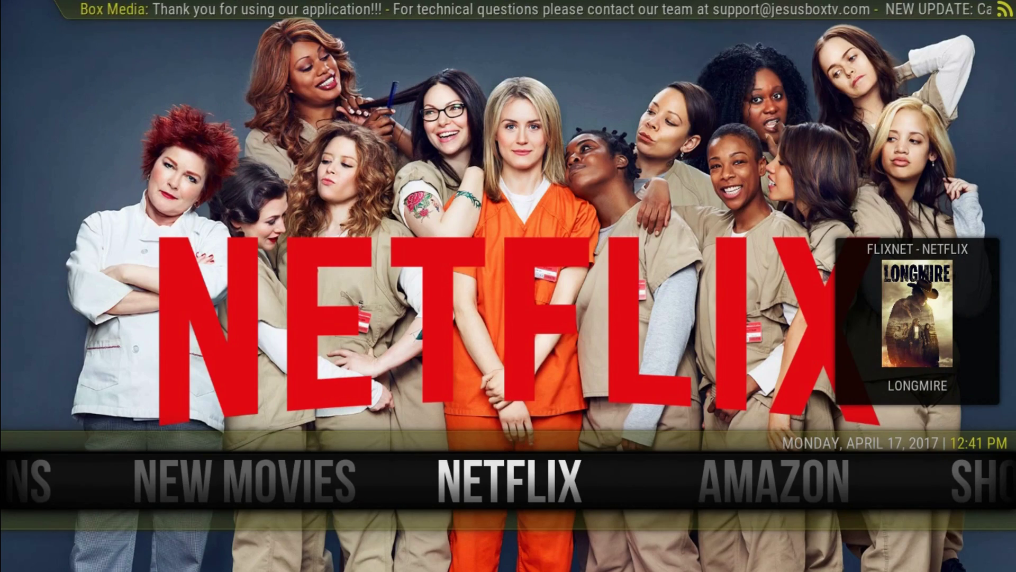
Move across the home menu from Netflix through Amazon, Showbox and HBO to HGTV.
key("Right")
key("Right")
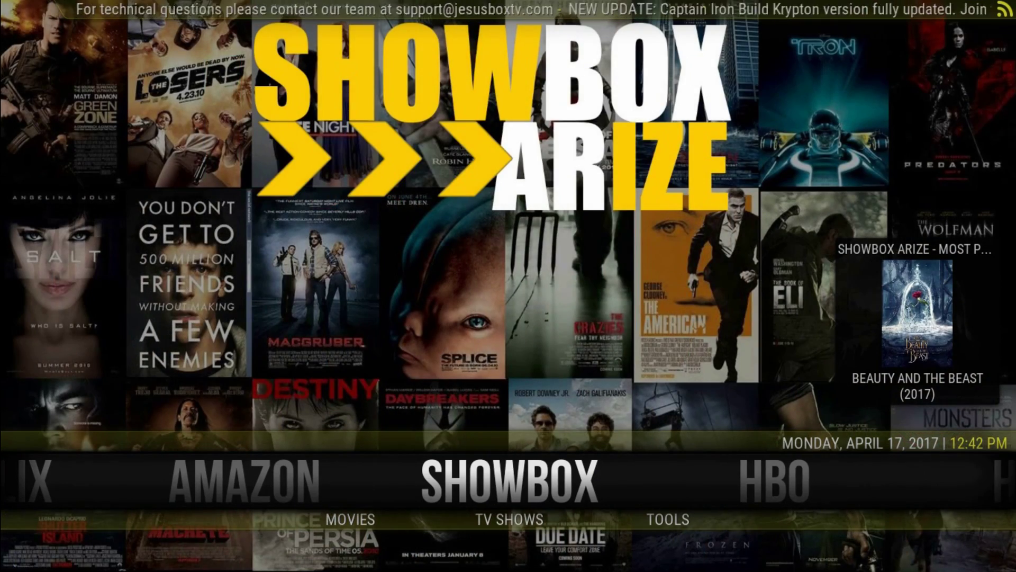
key("Down")
key("Left")
key("Up")
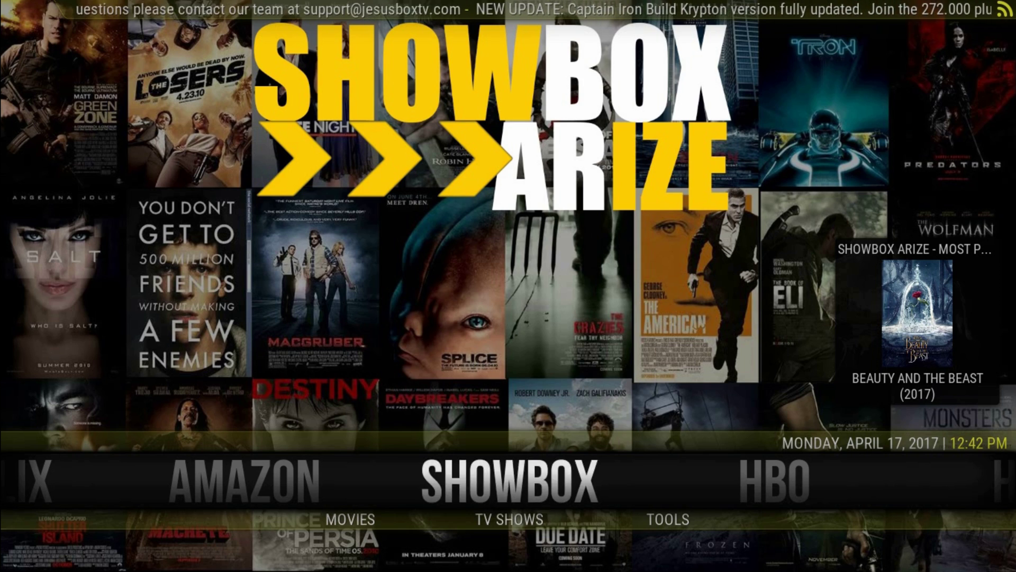
key("Right")
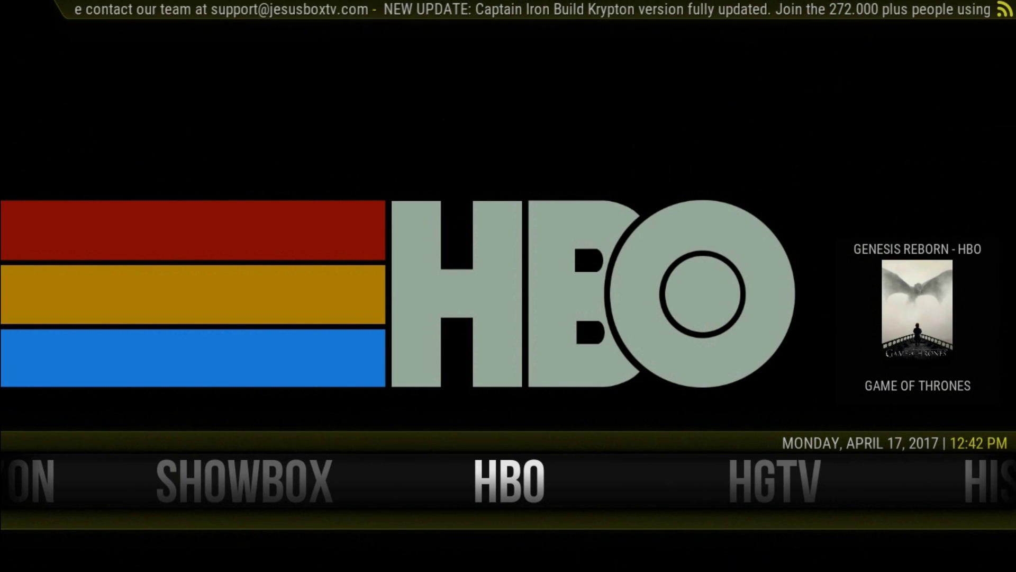
key("Right")
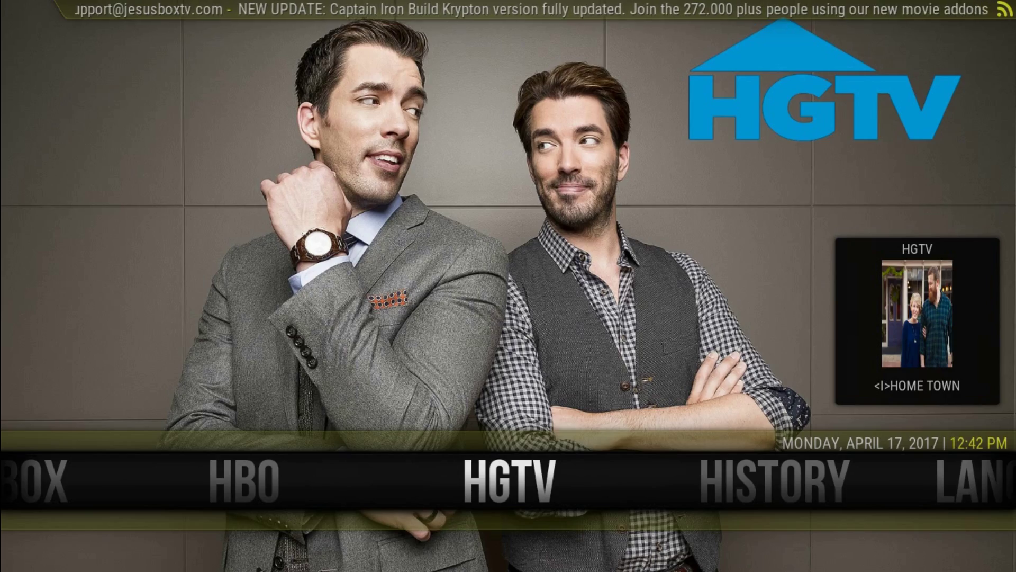
Continue past Flixnet, New Shows and Search to the System section.
key("Right")
key("Right")
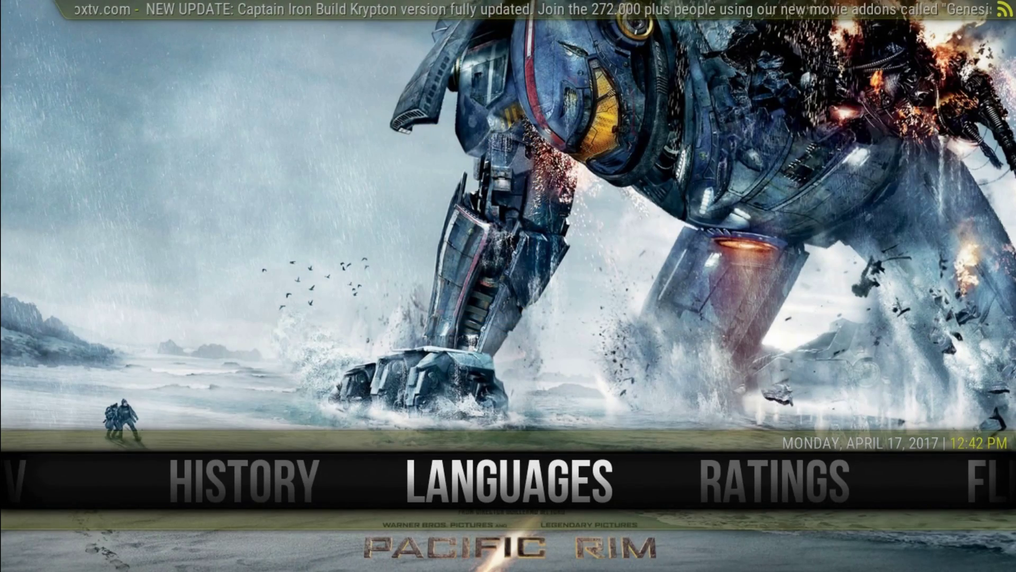
key("Right")
key("Right")
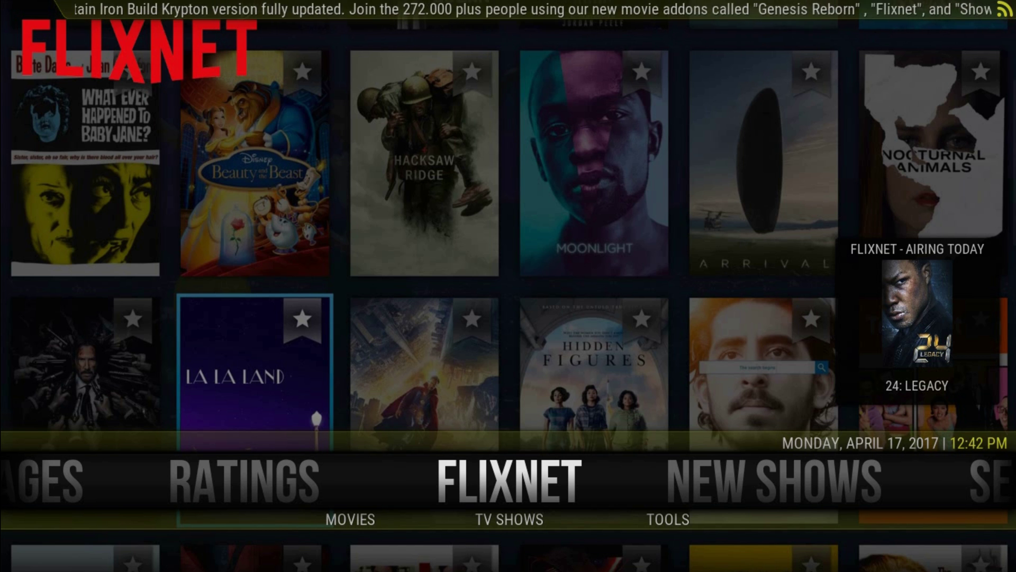
key("Right")
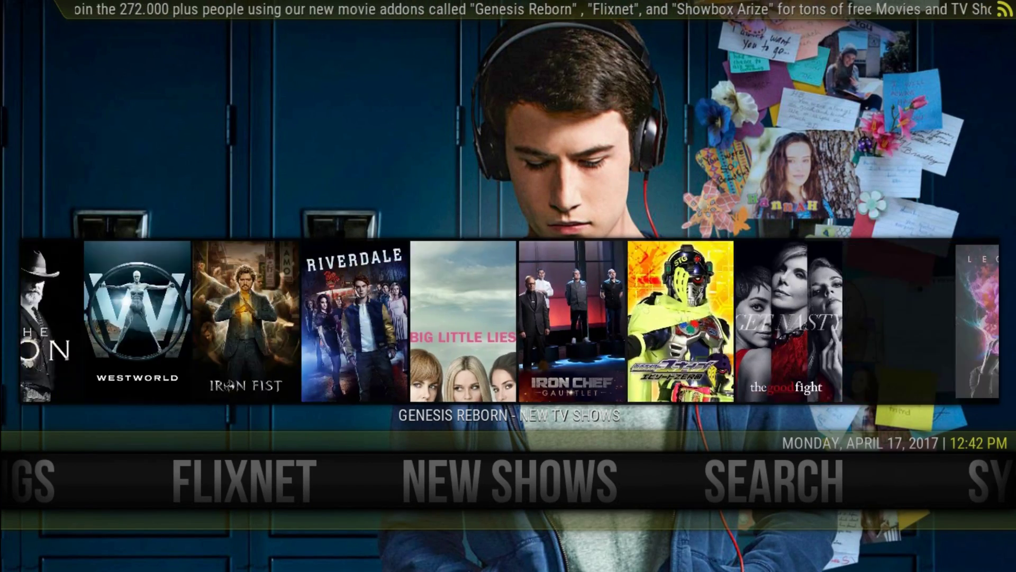
key("Right")
key("Right")
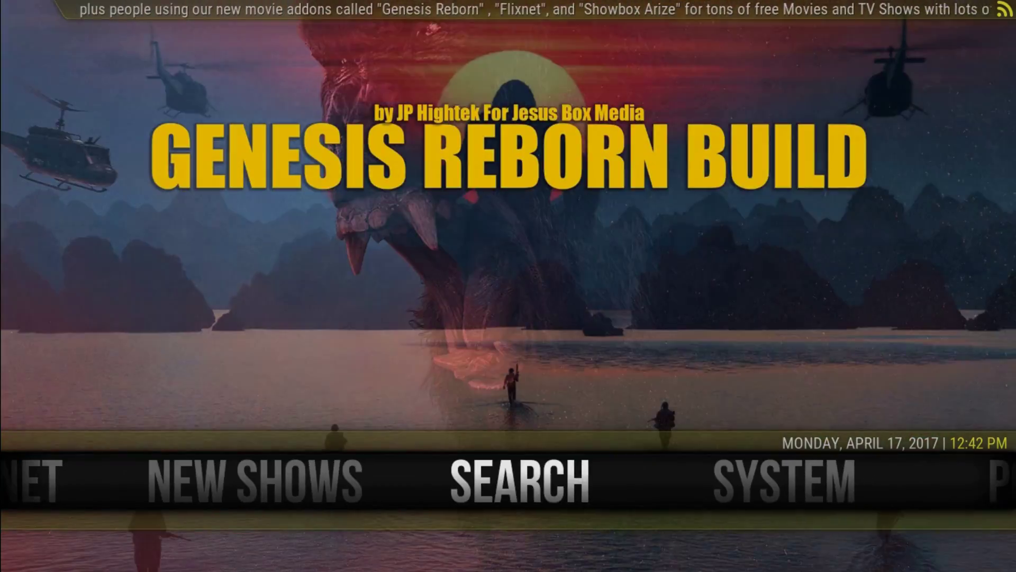
key("Left")
key("Right")
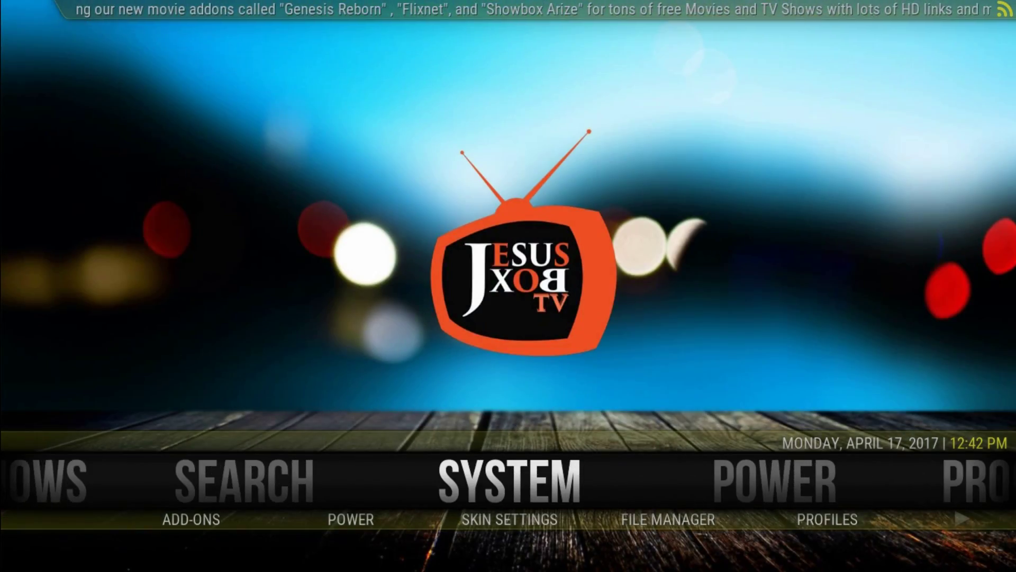
Go on to the Netflix section and open The Ranch from its show list.
key("Right")
key("Right")
key("Right")
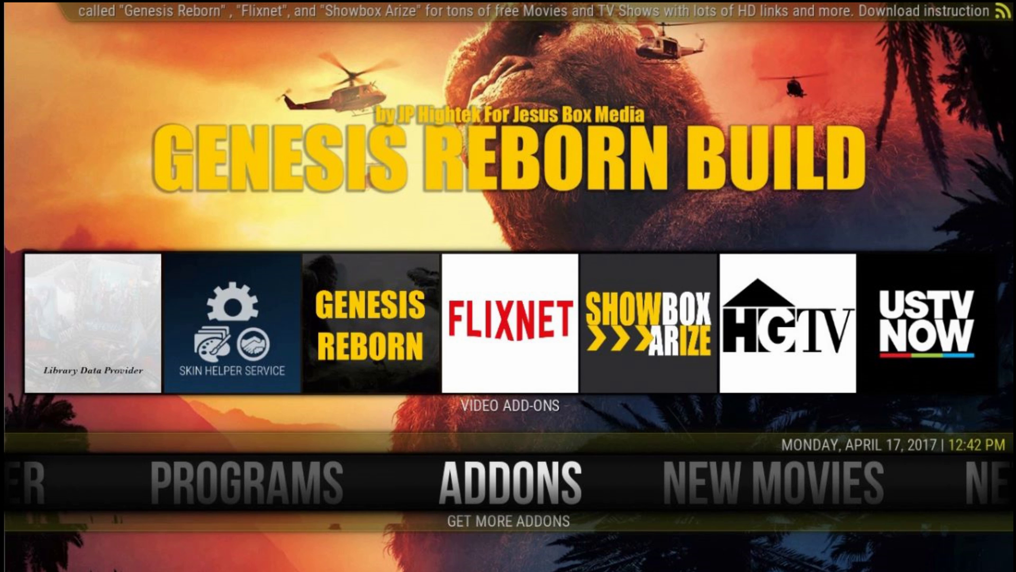
key("Right")
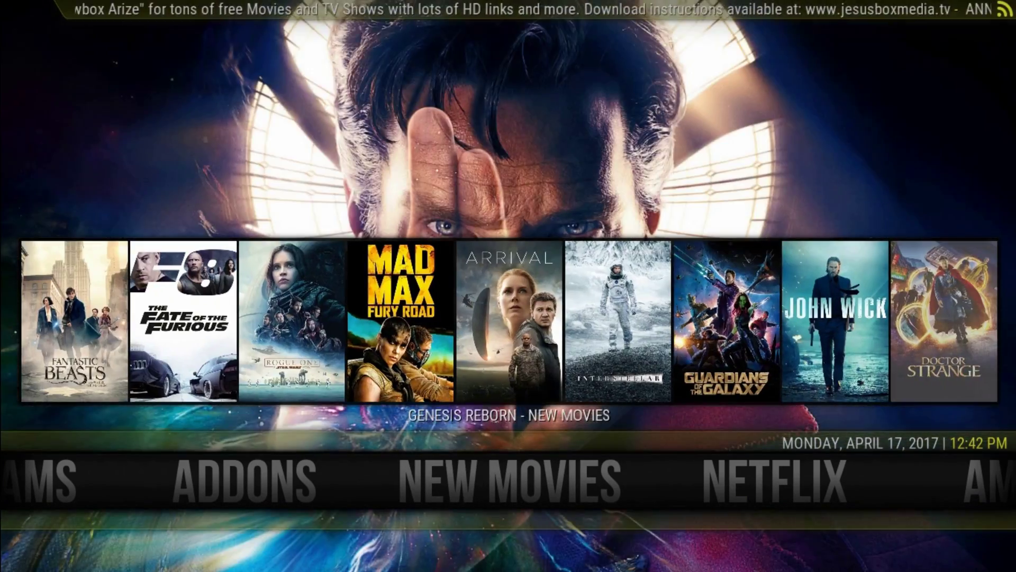
key("Right")
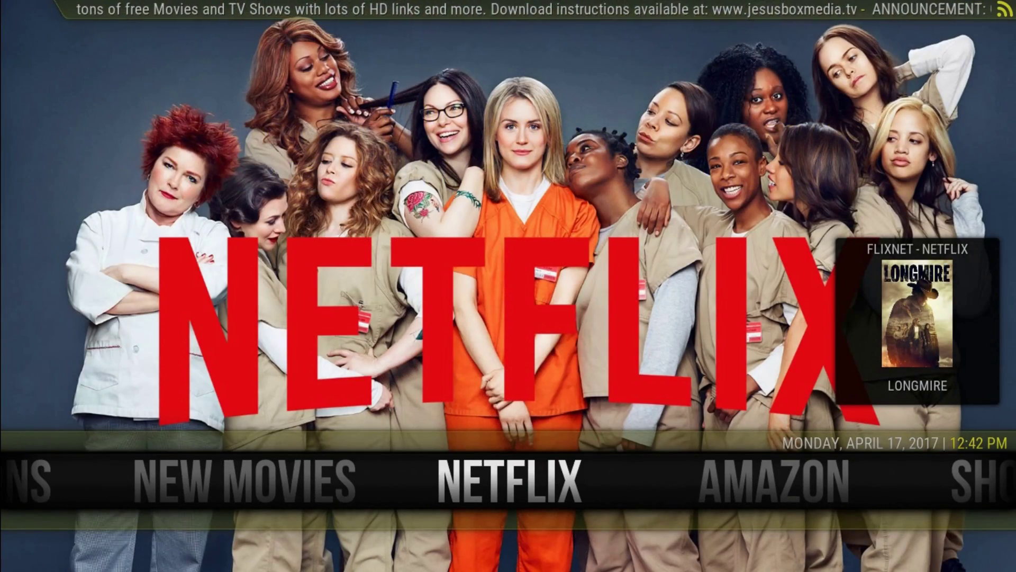
key("Return")
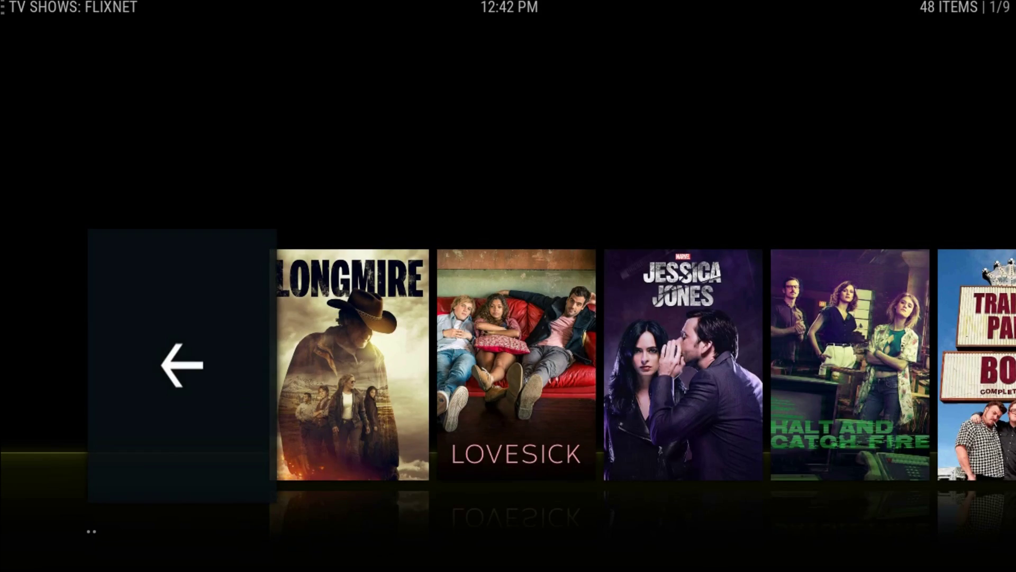
key("Right")
key("Right")
key("Right")
key("Right")
key("Right")
key("Right")
key("Right")
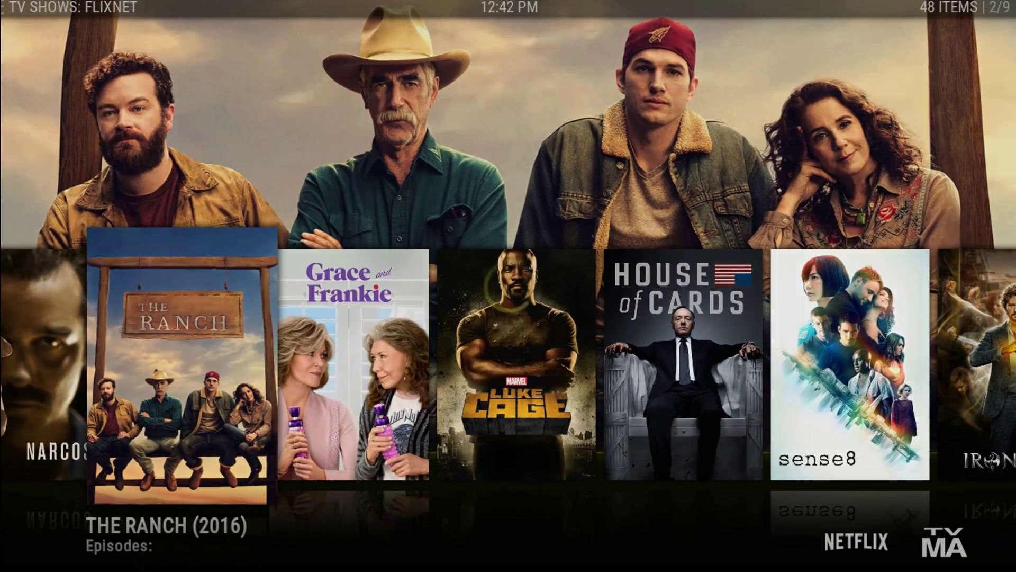
key("Return")
Return to the home menu and browse the Amazon section's Flixnet TV show list.
key("Escape")
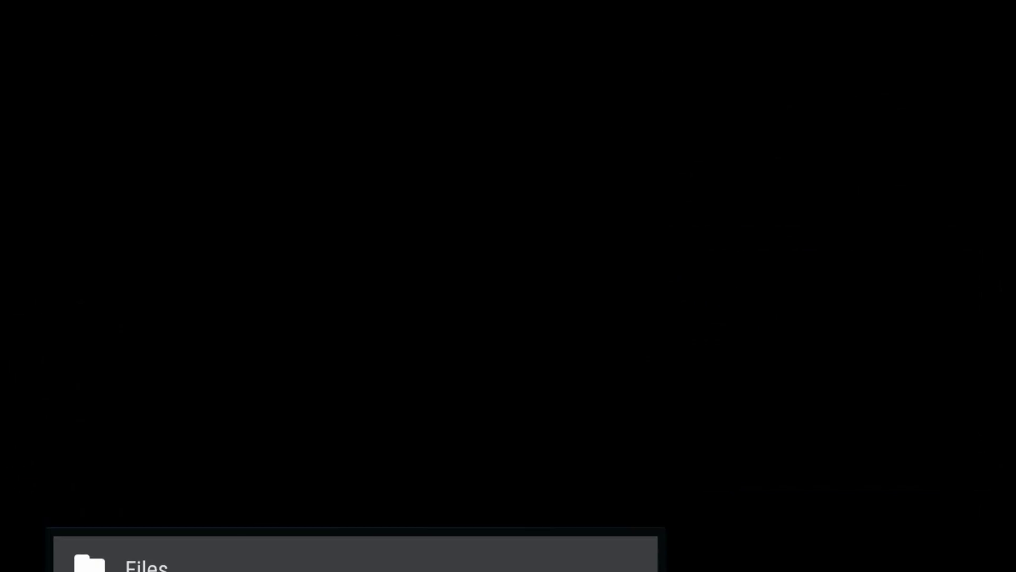
key("Right")
key("Return")
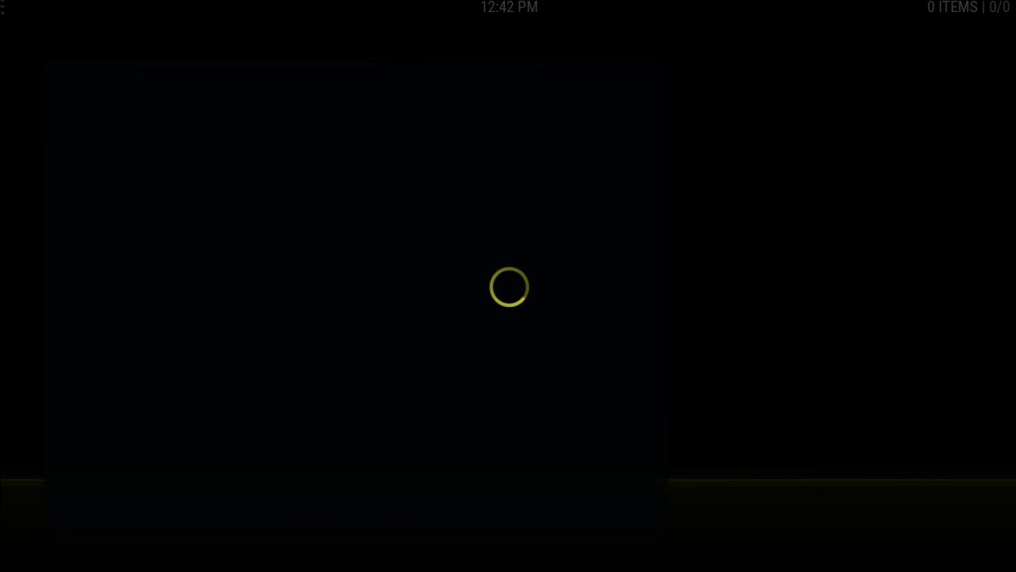
key("Right")
key("Right")
key("Right")
key("Right")
key("Right")
key("Right")
key("Right")
key("Right")
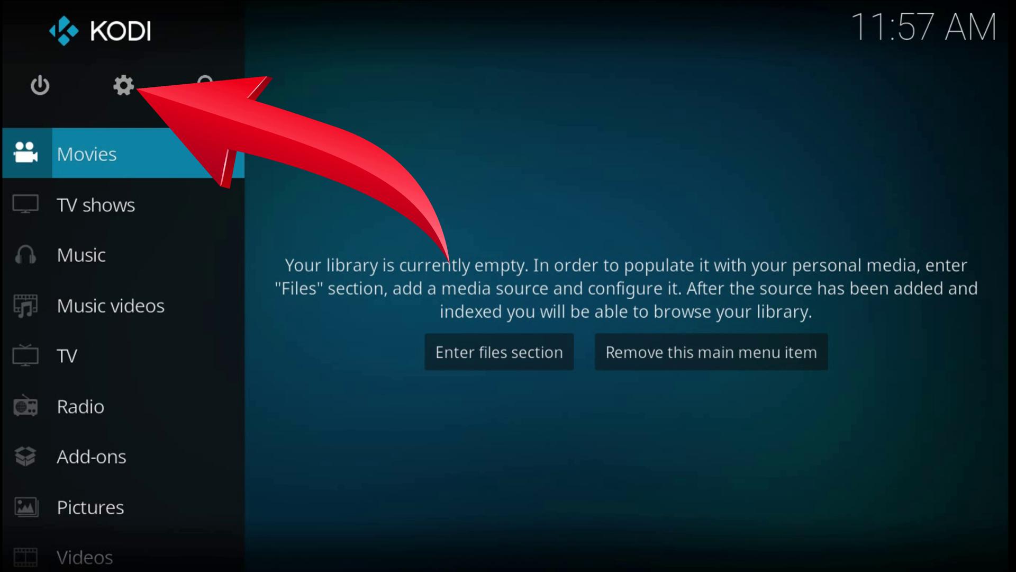
From the Estuary settings gear, open File manager and highlight Add source.
key("Up")
key("Right")
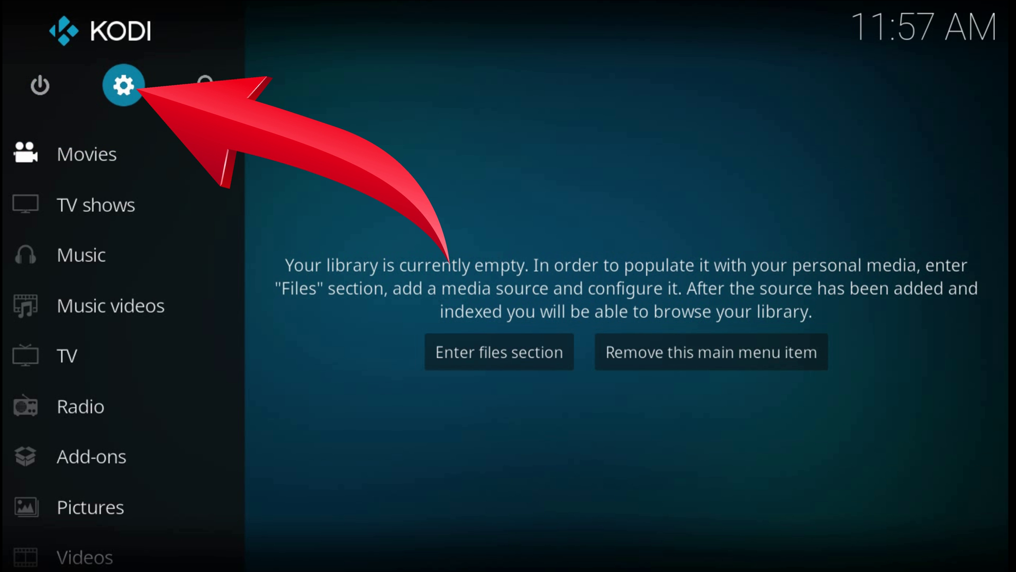
key("Return")
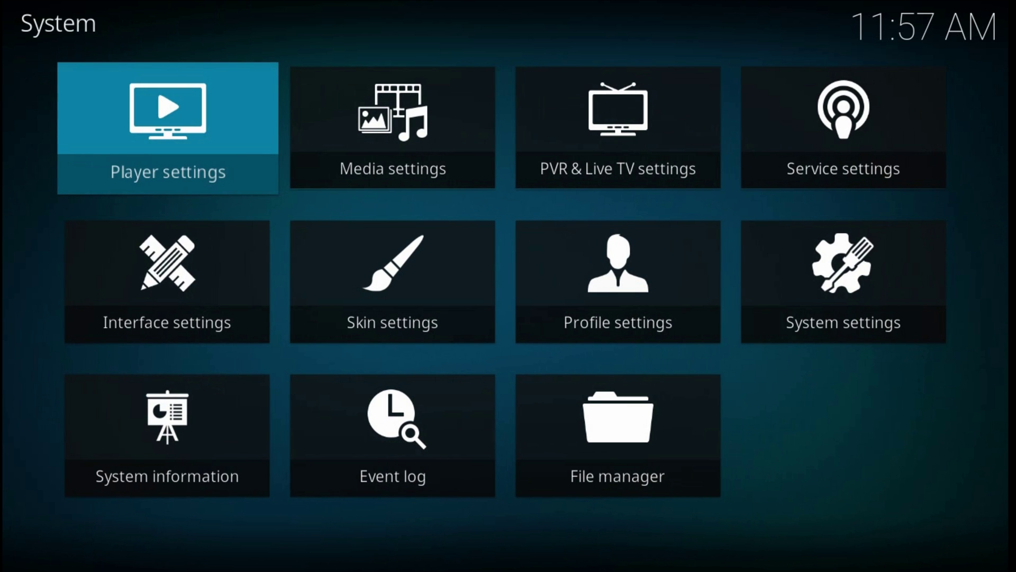
key("Down")
key("Down")
key("Right")
key("Right")
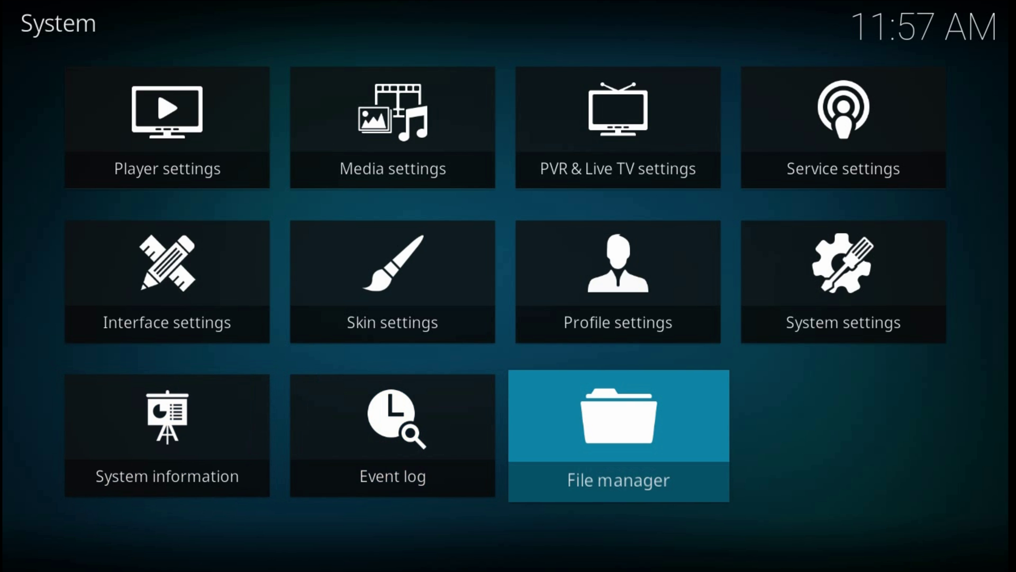
key("Return")
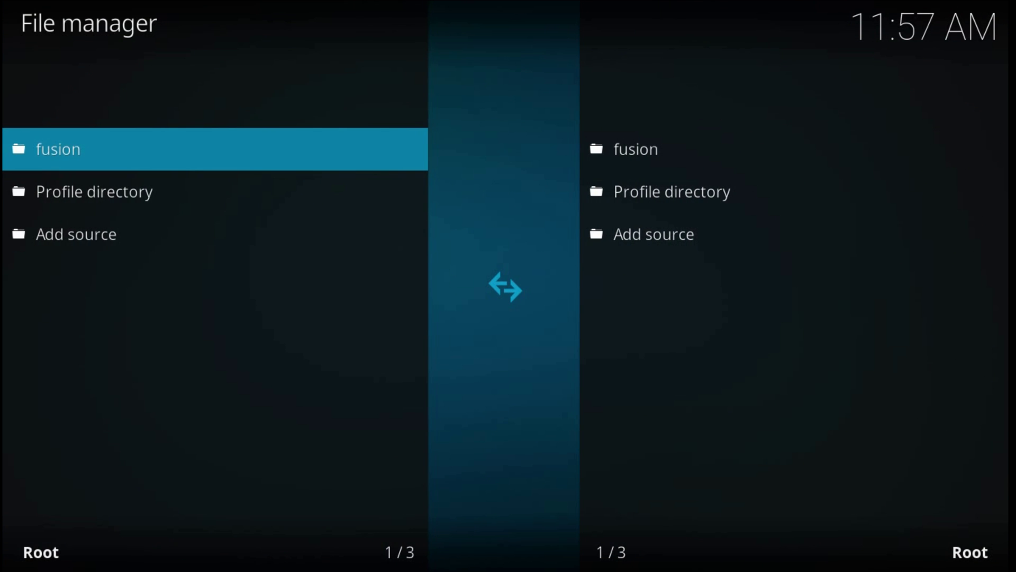
key("Down")
key("Down")
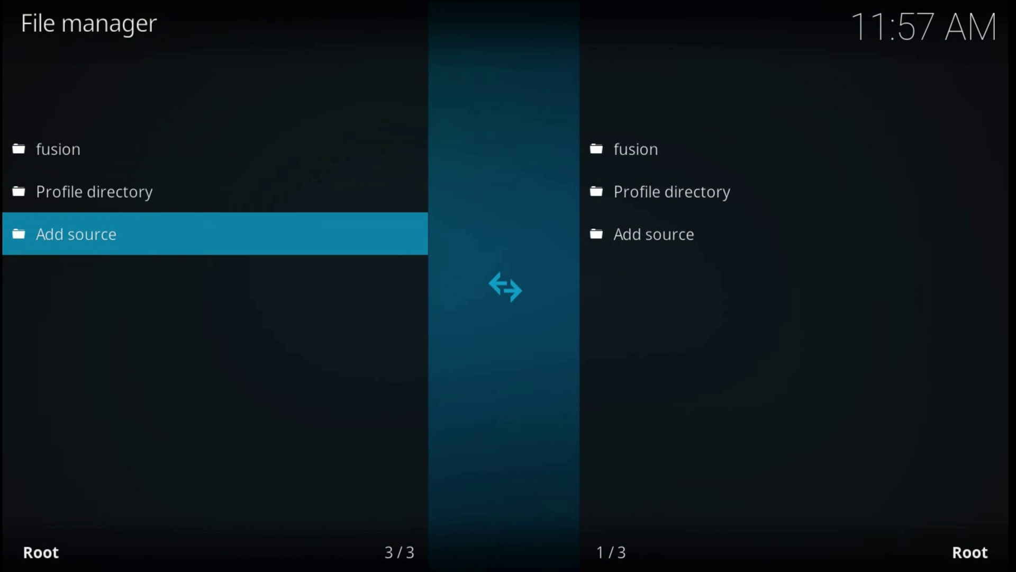
key("Return")
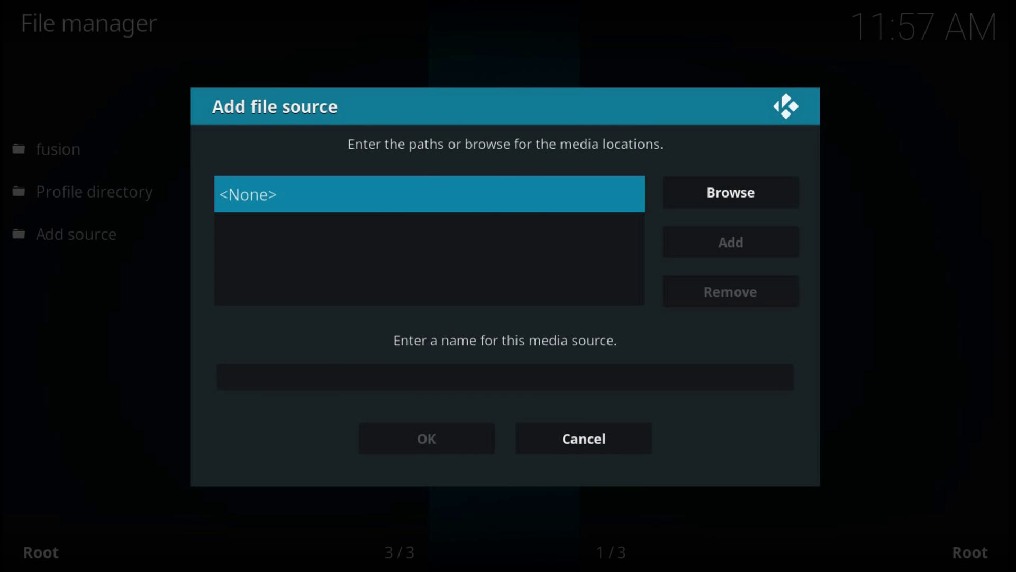
key("Return")
type("http")
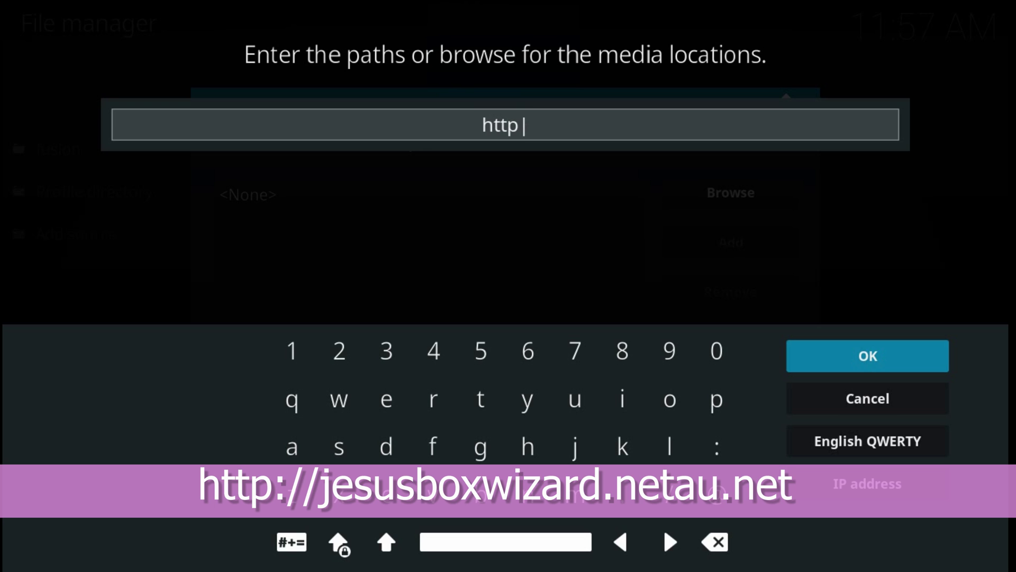
type("://jes")
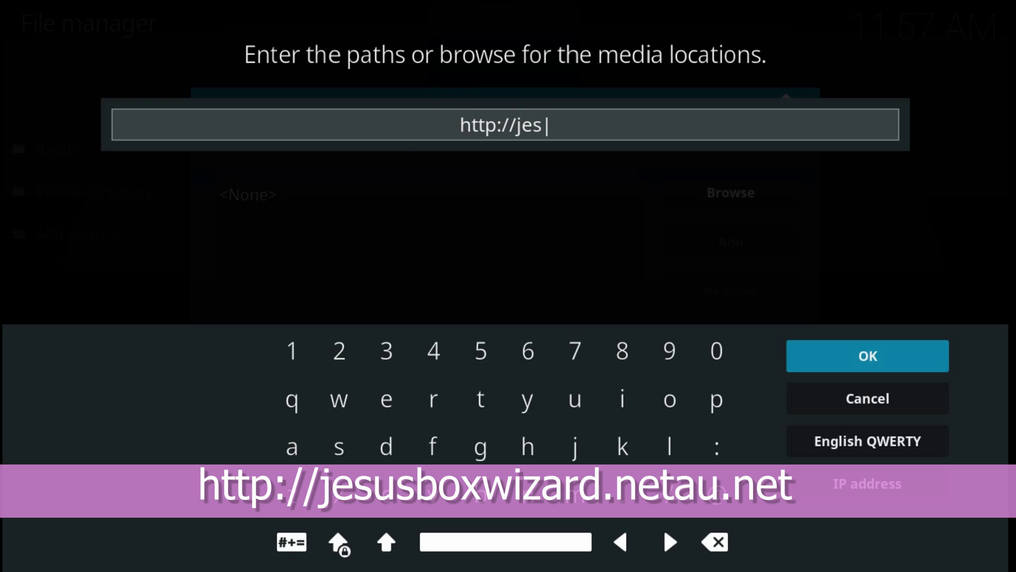
type("usboxwiz")
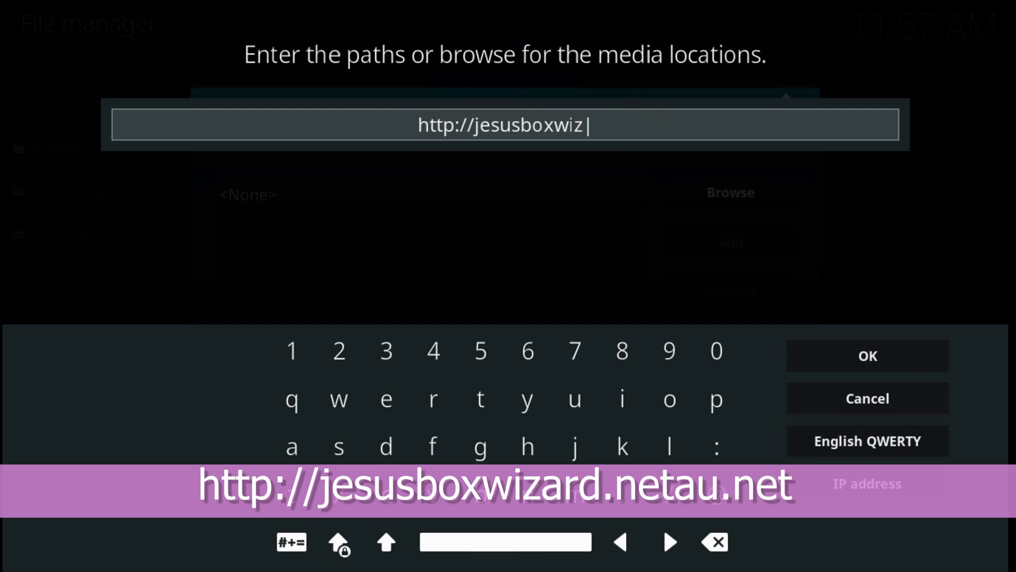
type("ard.")
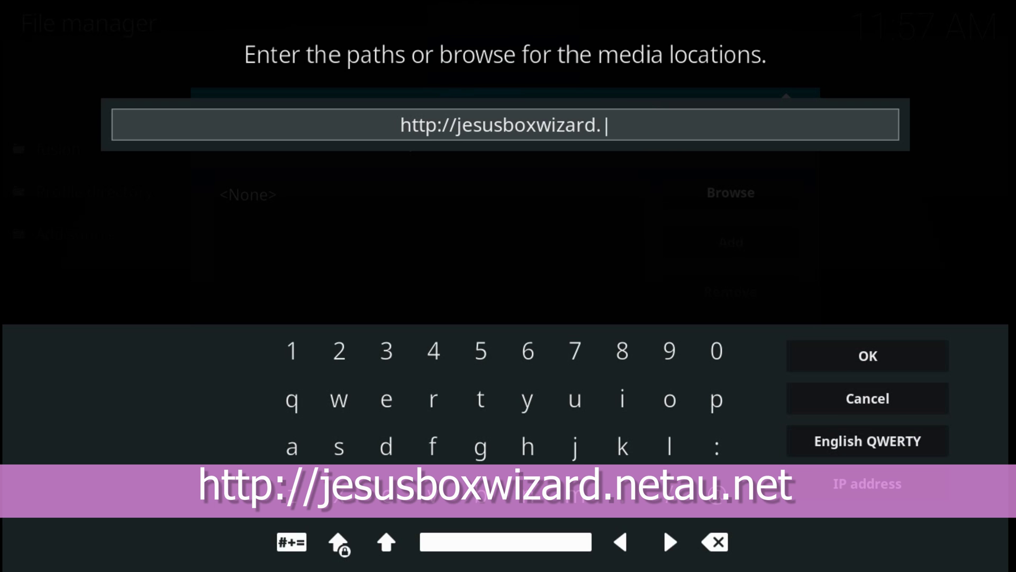
type("netau.net")
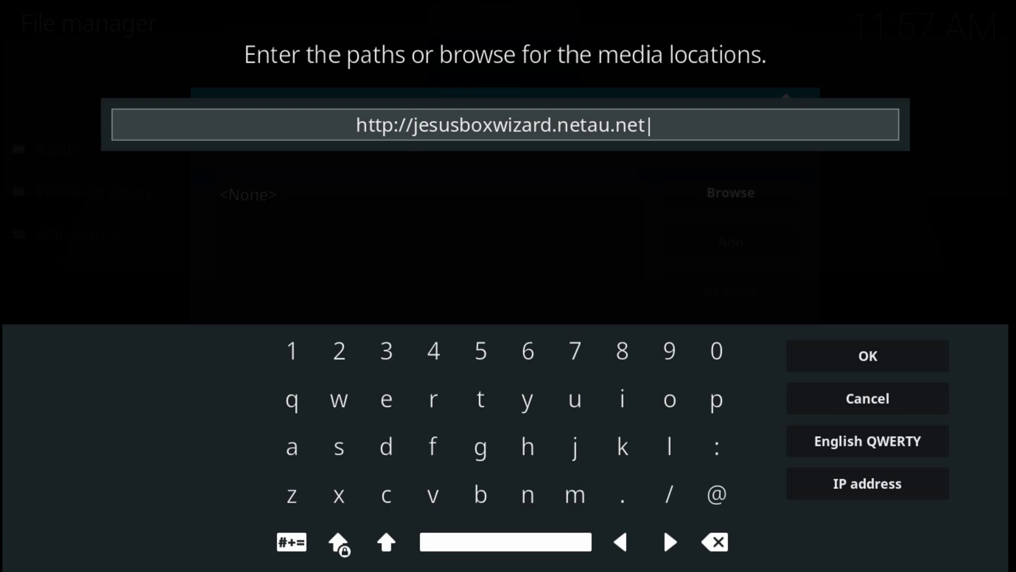
key("Down")
key("Up")
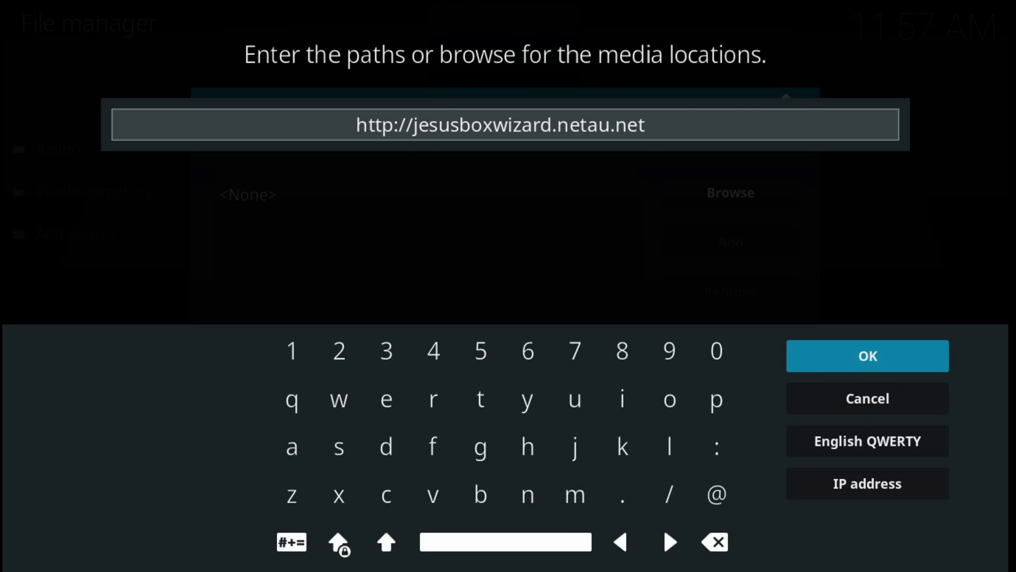
key("Return")
key("Down")
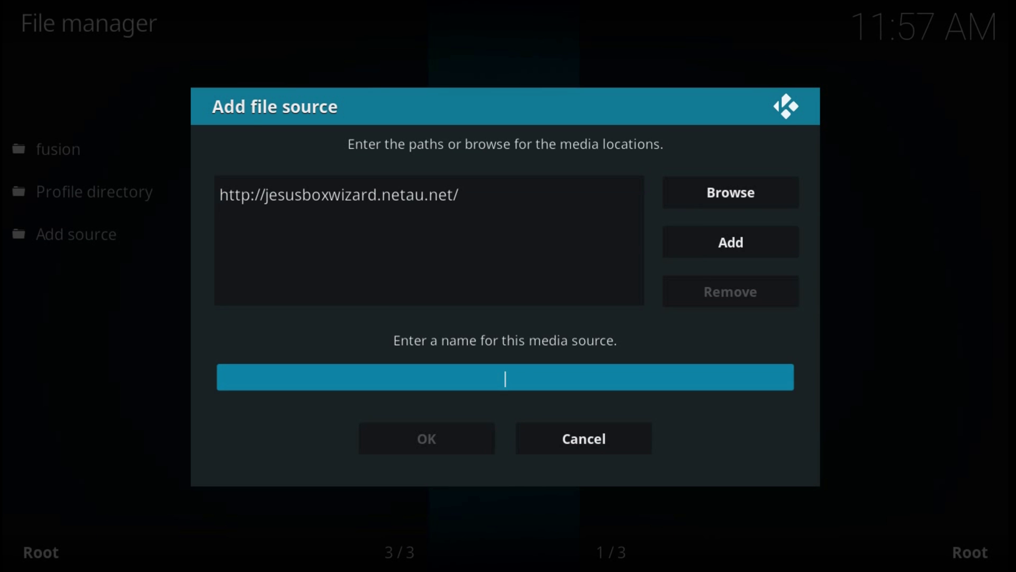
type("Genesis")
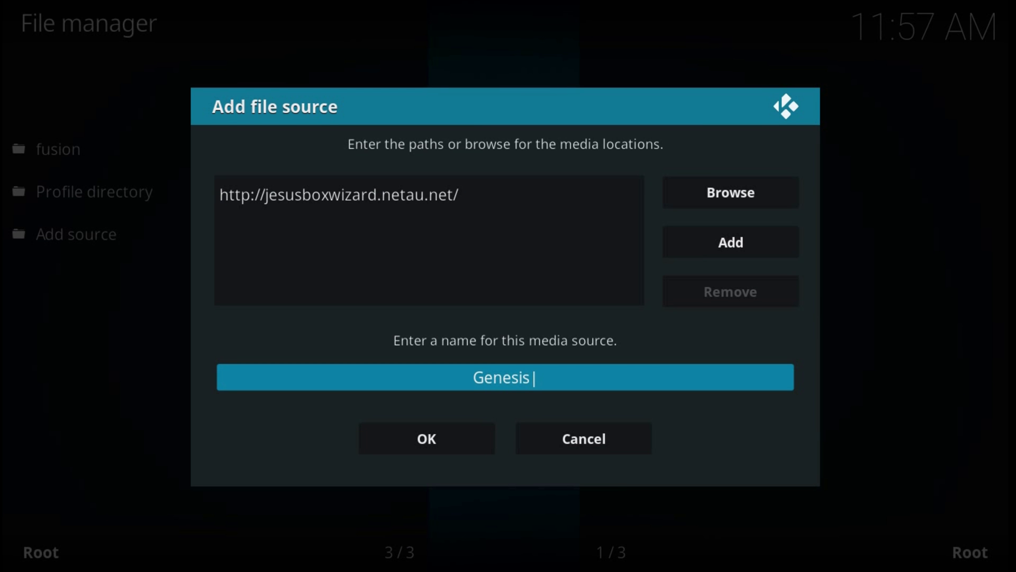
key("Down")
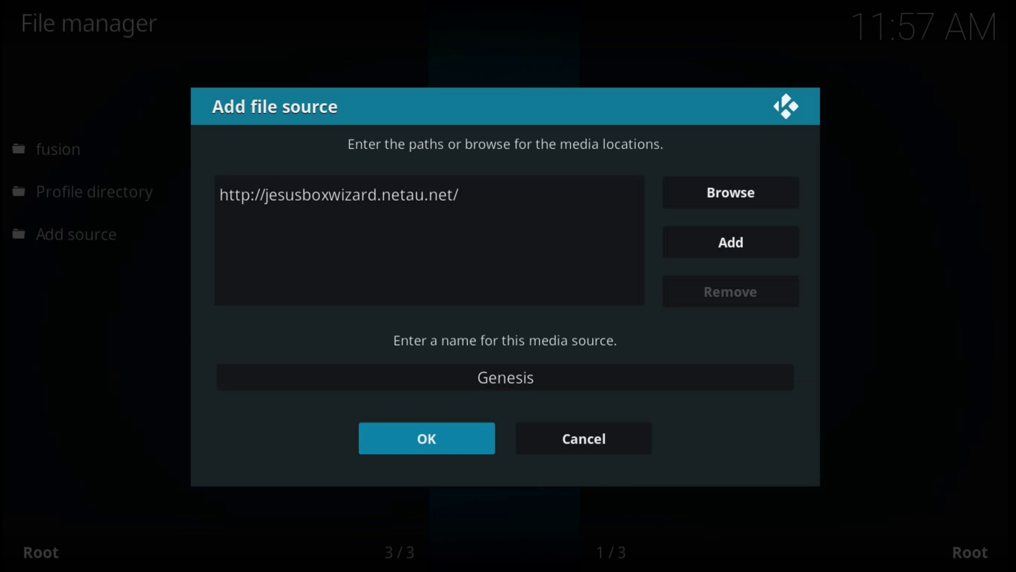
key("Return")
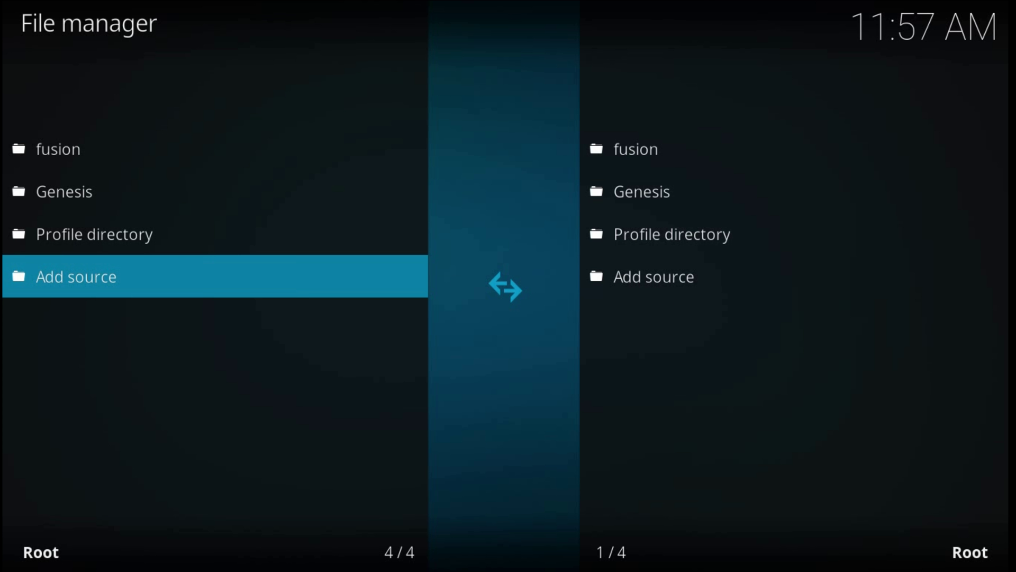
Confirm Unknown sources is on in System settings > Add-ons, then return home.
key("Escape")
key("Up")
key("Right")
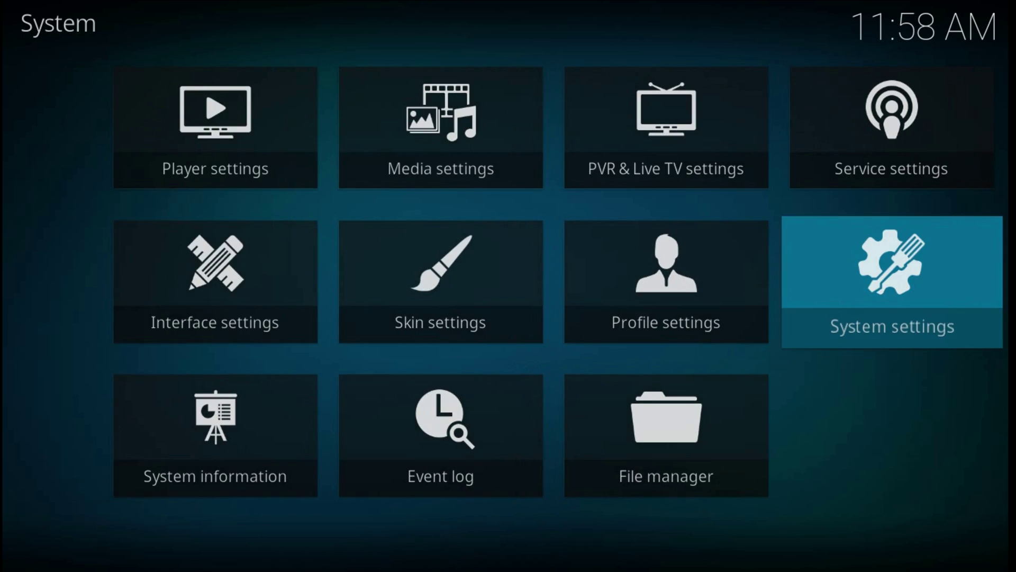
key("Return")
key("Down")
key("Down")
key("Down")
key("Down")
key("Down")
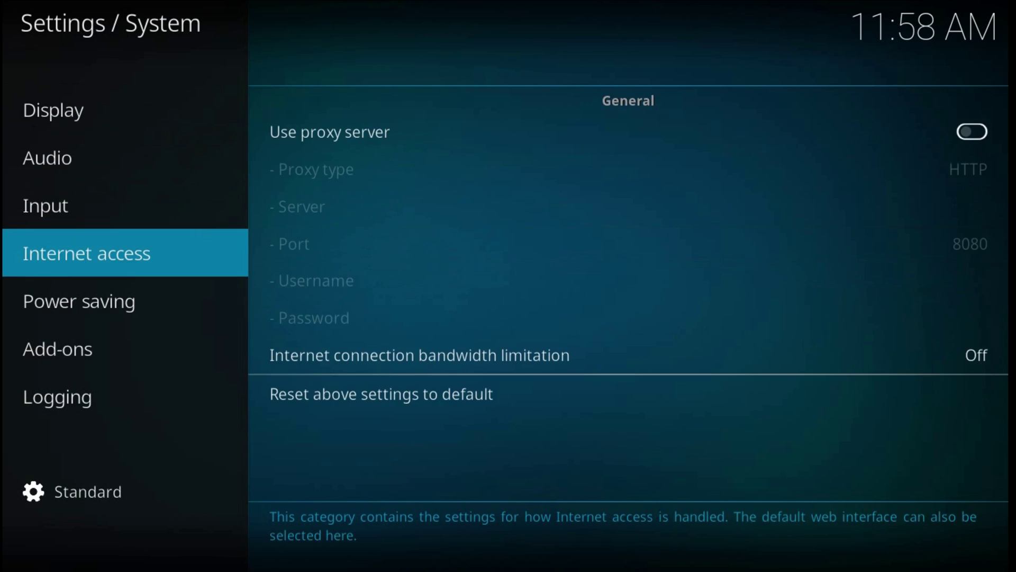
key("Right")
key("Down")
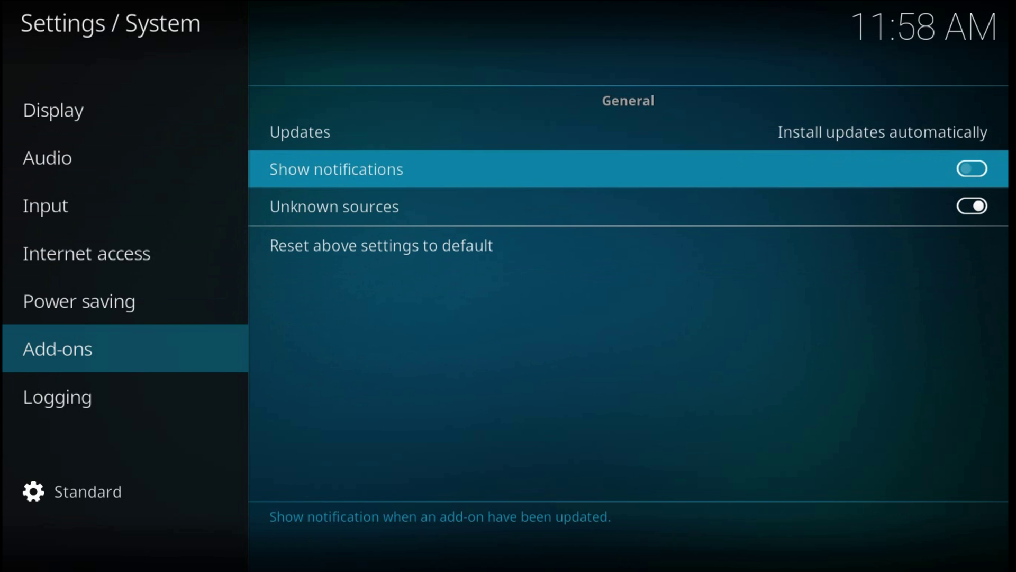
key("Down")
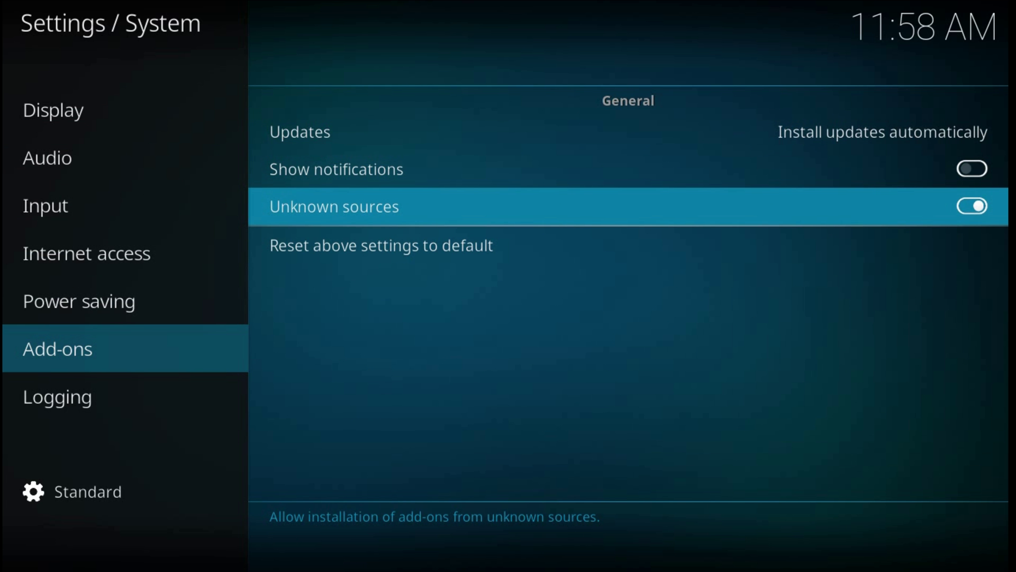
key("Escape")
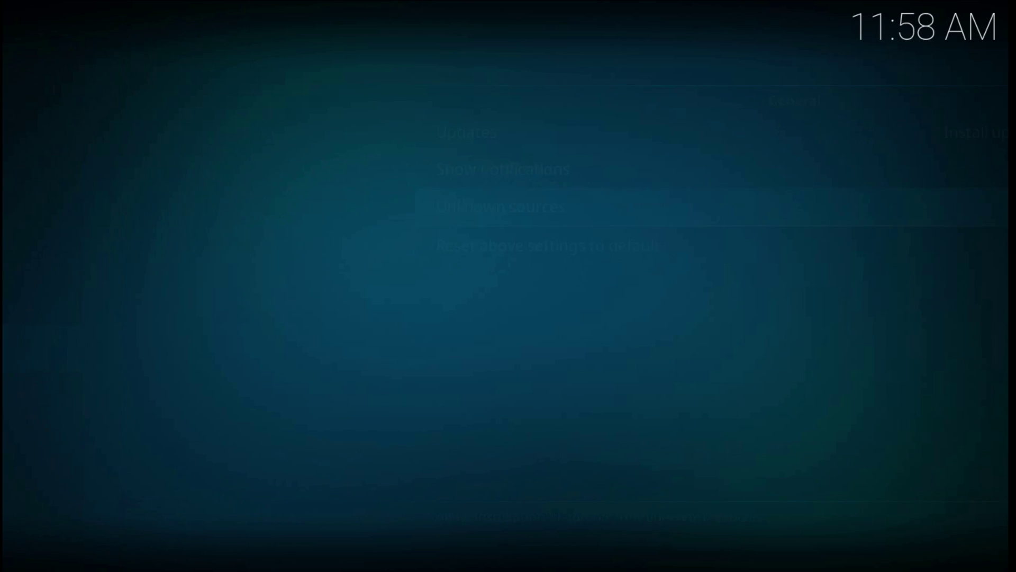
key("Escape")
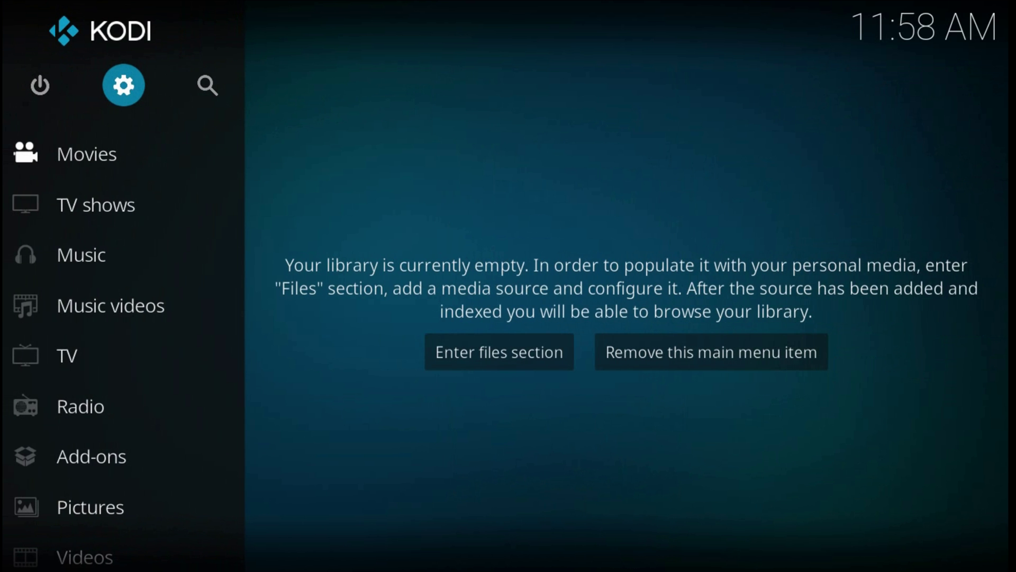
Open the Add-ons section's add-on browser and highlight Install from zip file.
key("Down")
key("Down")
key("Down")
key("Down")
key("Down")
key("Down")
key("Down")
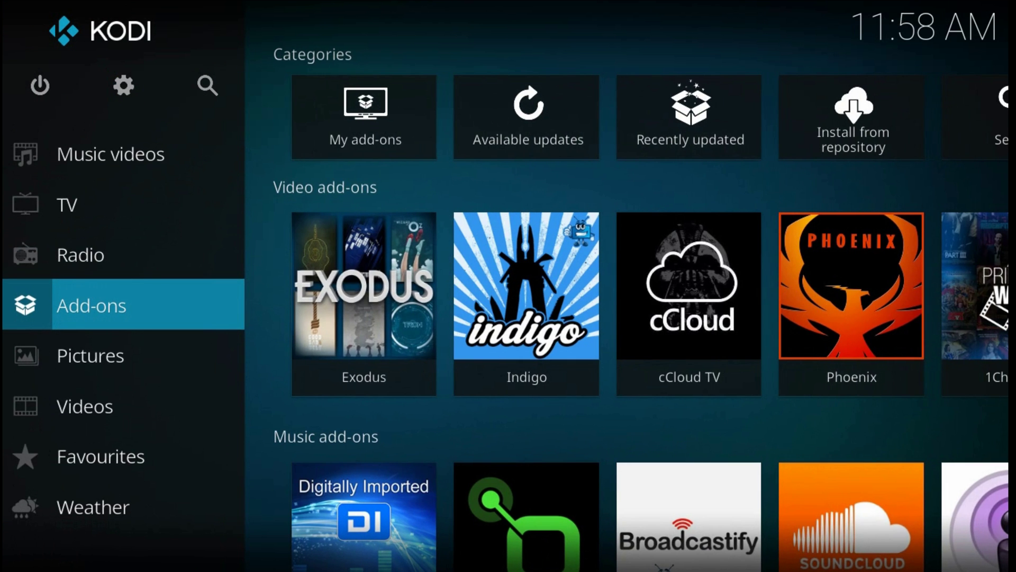
key("Return")
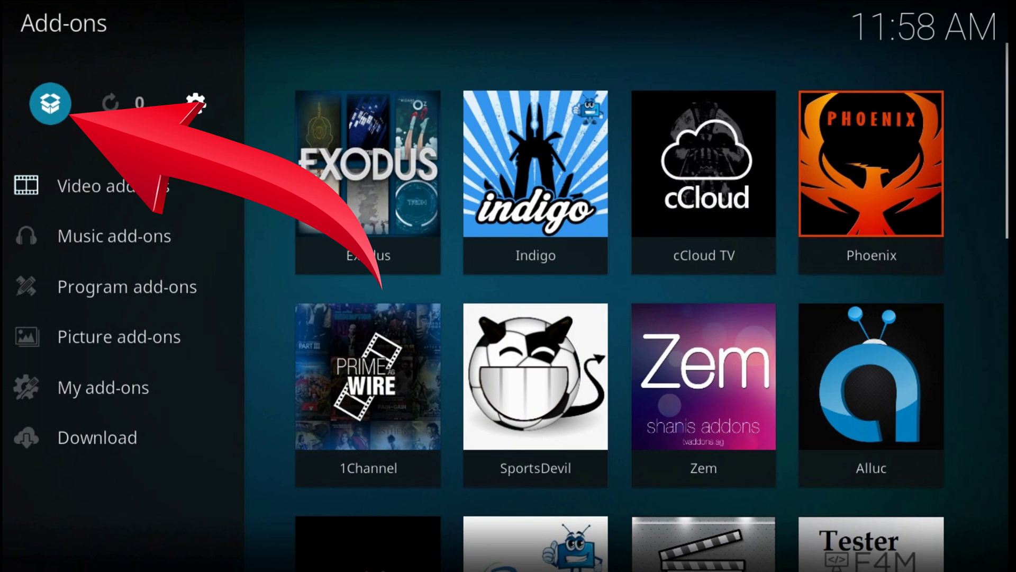
key("Return")
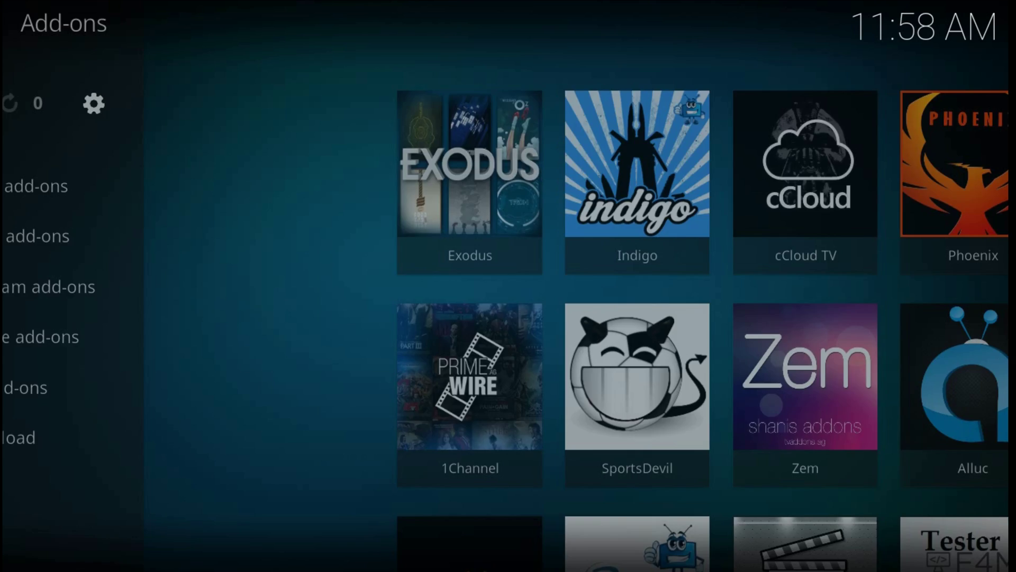
key("Down")
key("Down")
key("Down")
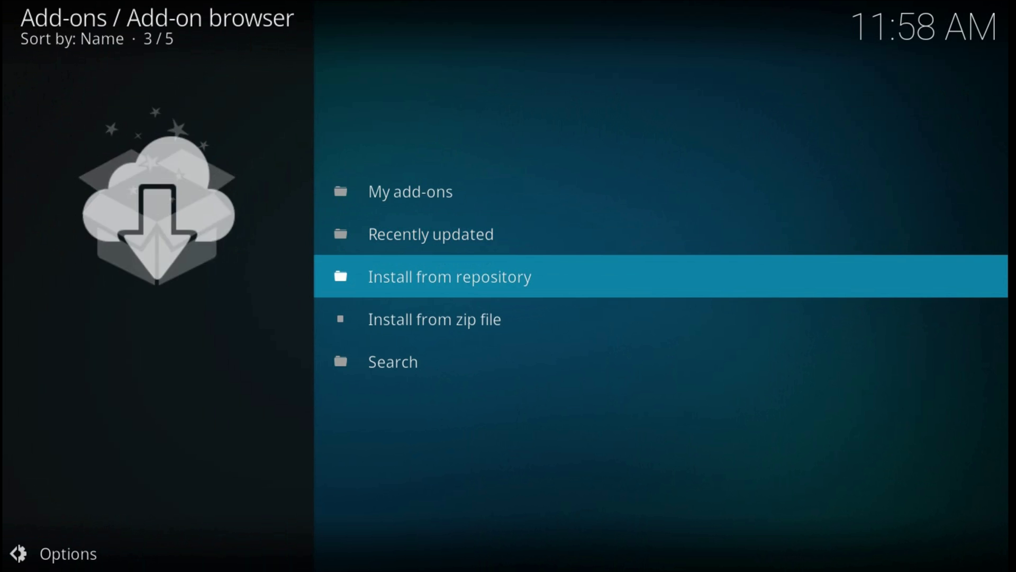
Install plugin.program.genesisreborn.zip from the Genesis source via Install from zip file.
key("Return")
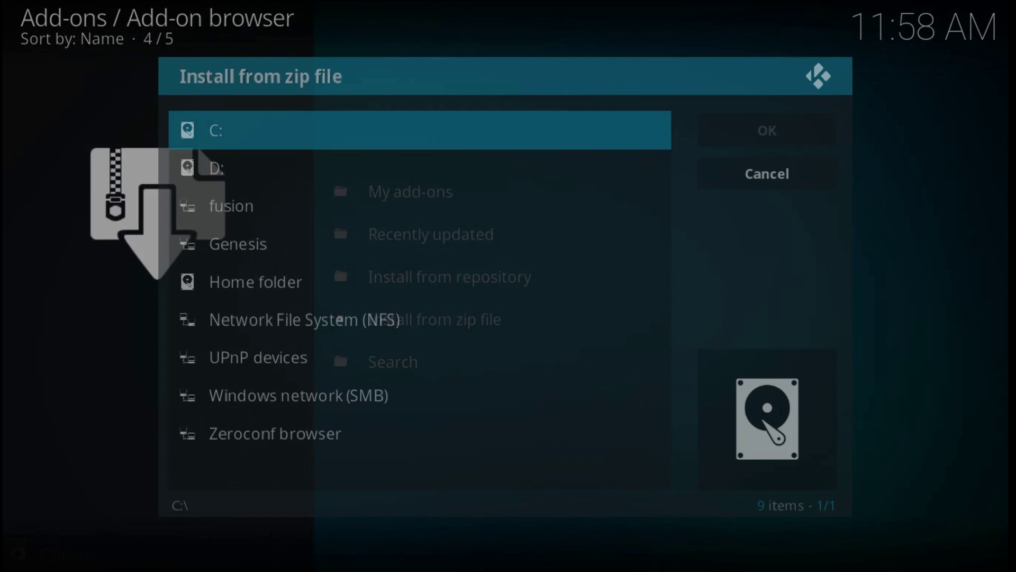
key("Down")
key("Down")
key("Down")
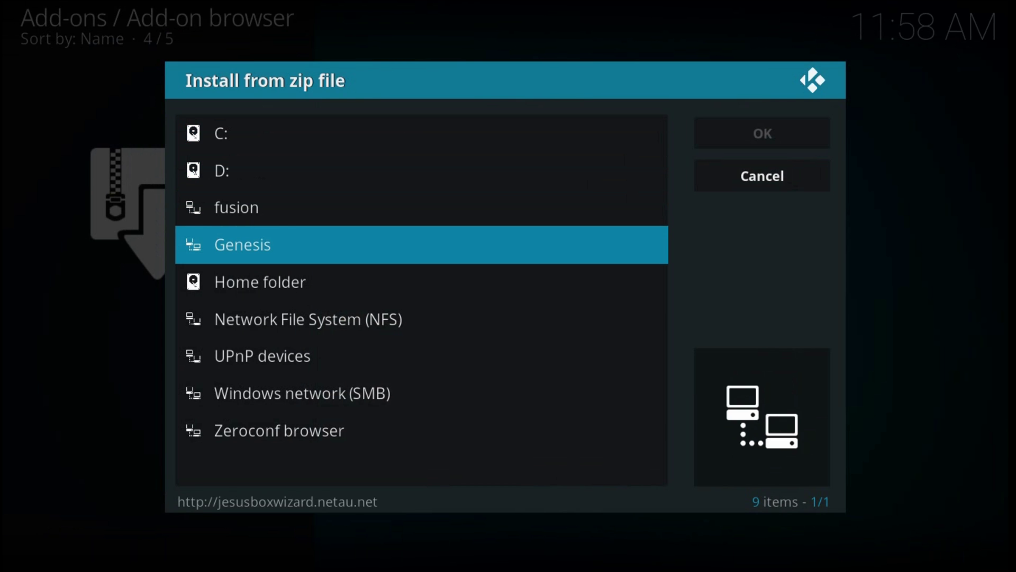
key("Return")
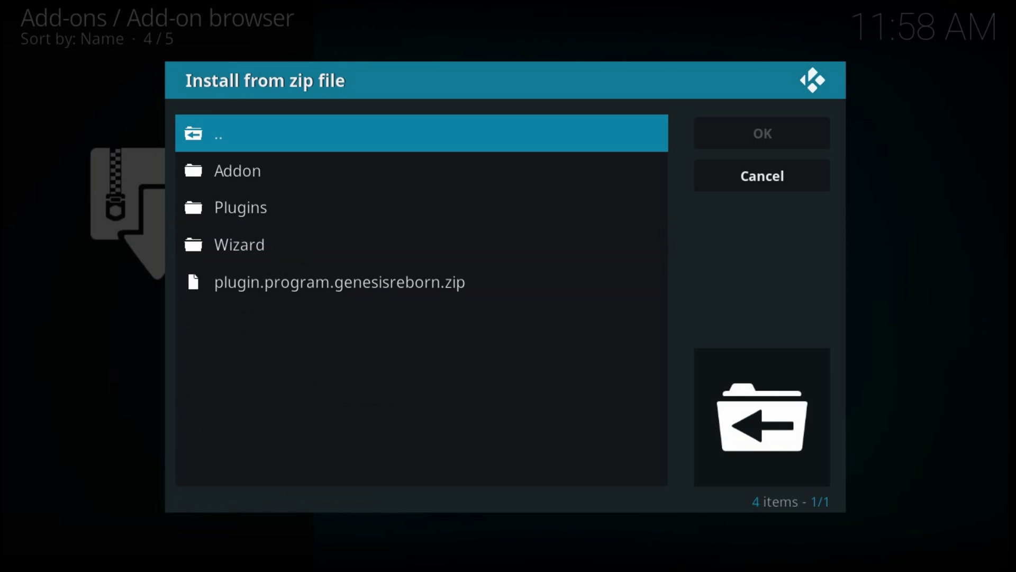
key("Down")
key("Down")
key("Down")
key("Down")
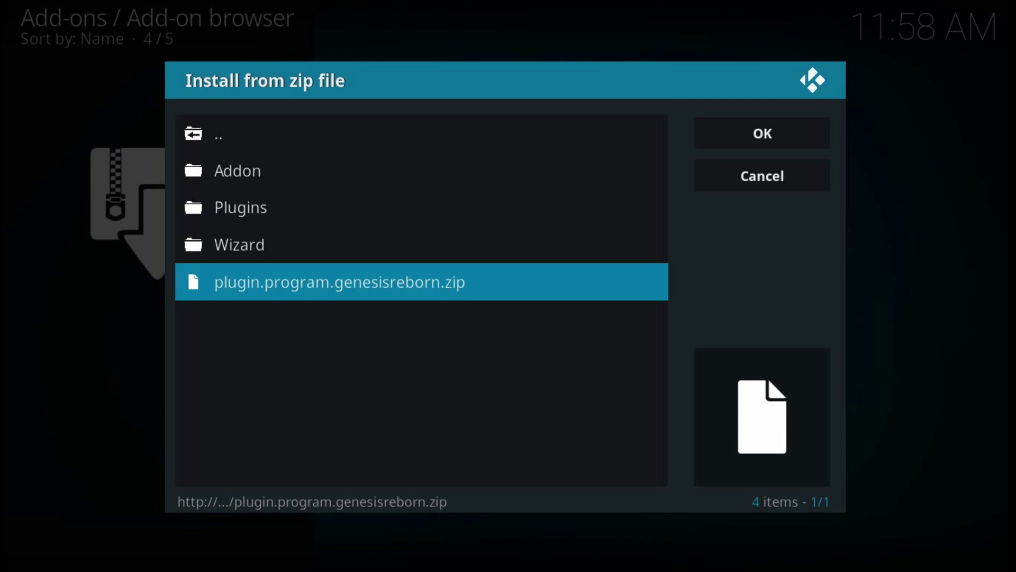
key("Return")
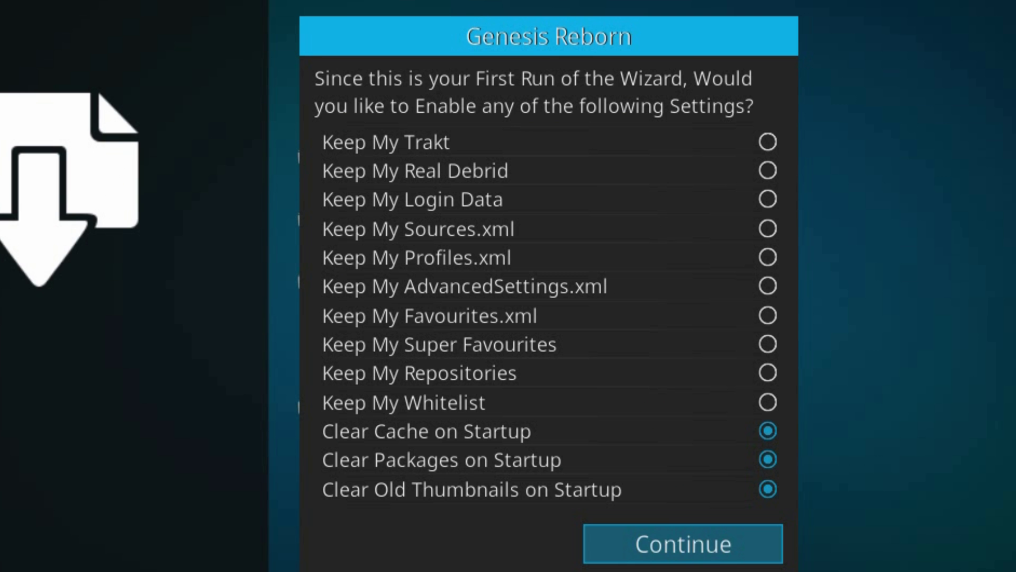
Leave the wizard's Keep and Clear on Startup options unchanged and continue.
left_click(387, 143)
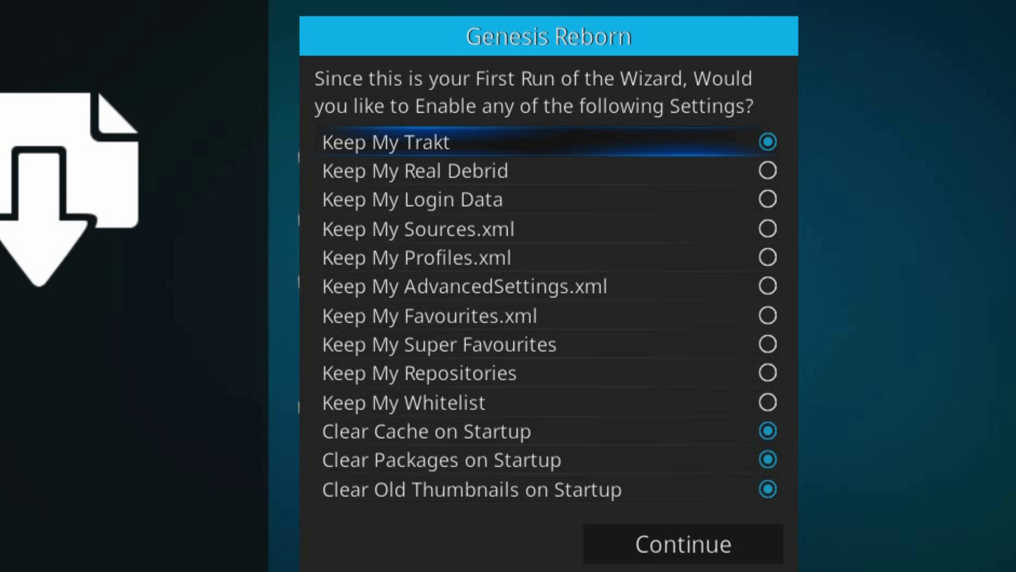
key("Down")
key("Down")
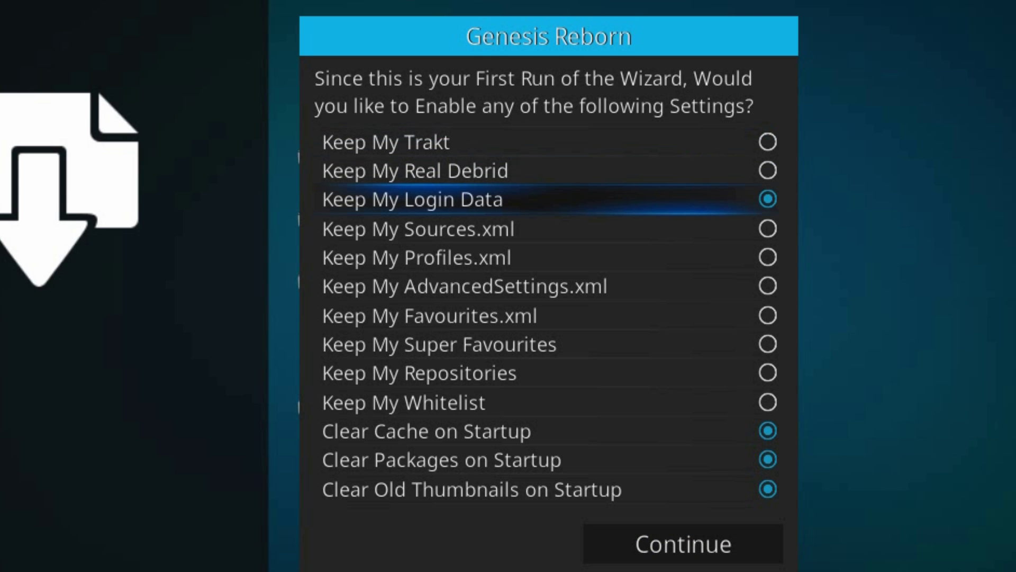
key("Down")
key("Down")
key("Down")
key("Down")
key("Down")
key("Down")
key("Down")
key("Down")
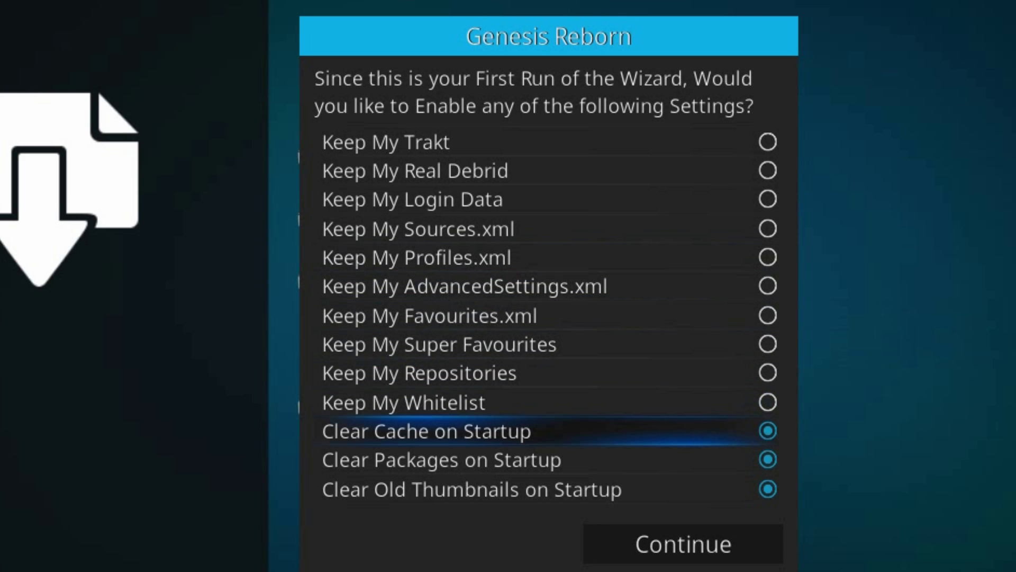
key("Down")
key("Down")
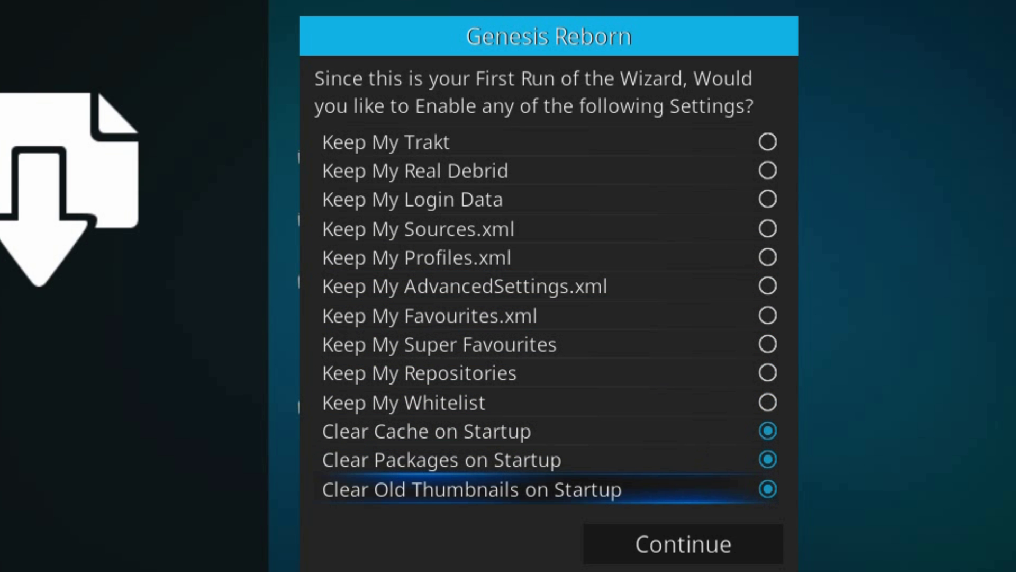
key("Up")
key("Up")
key("Down")
key("Down")
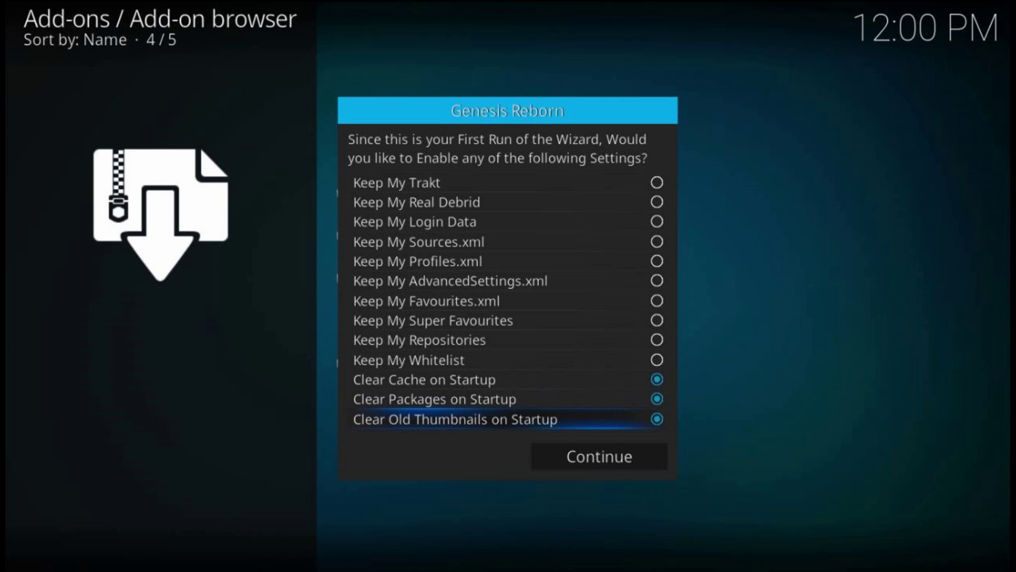
key("Down")
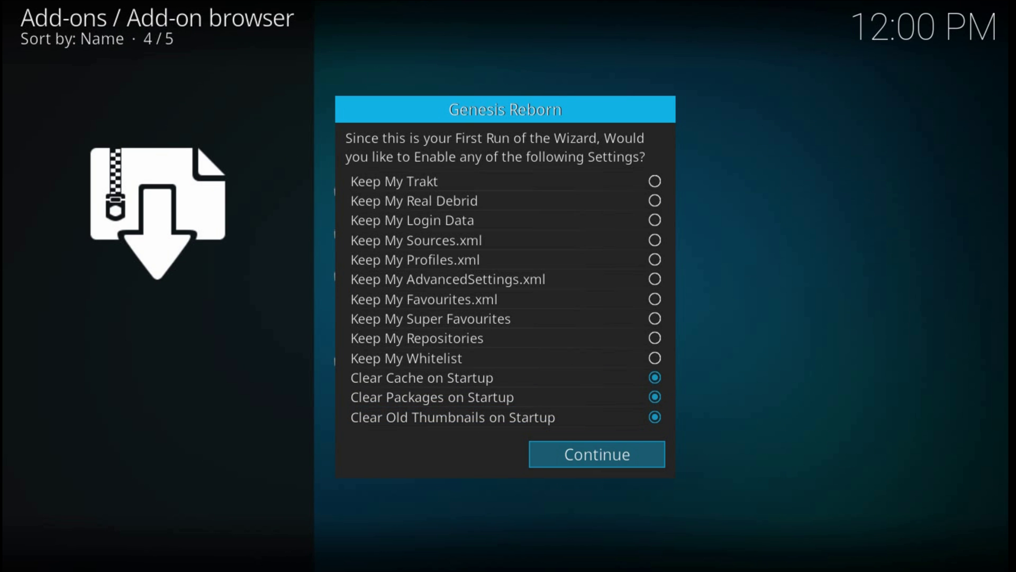
key("Return")
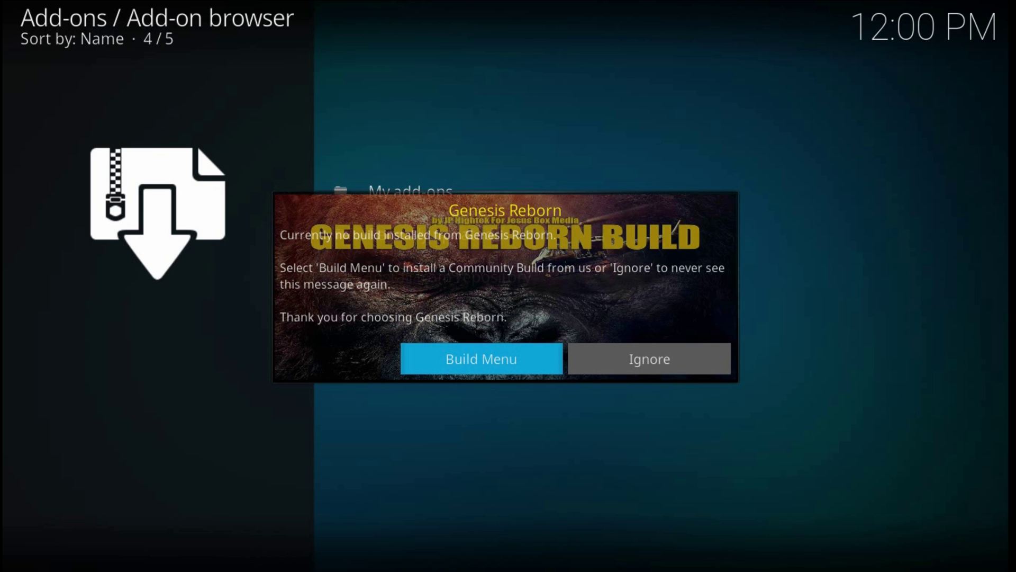
In Build Menu, select the '[17.0] Genesis Reborn Kodi Build (v2017.3.22)'.
key("Return")
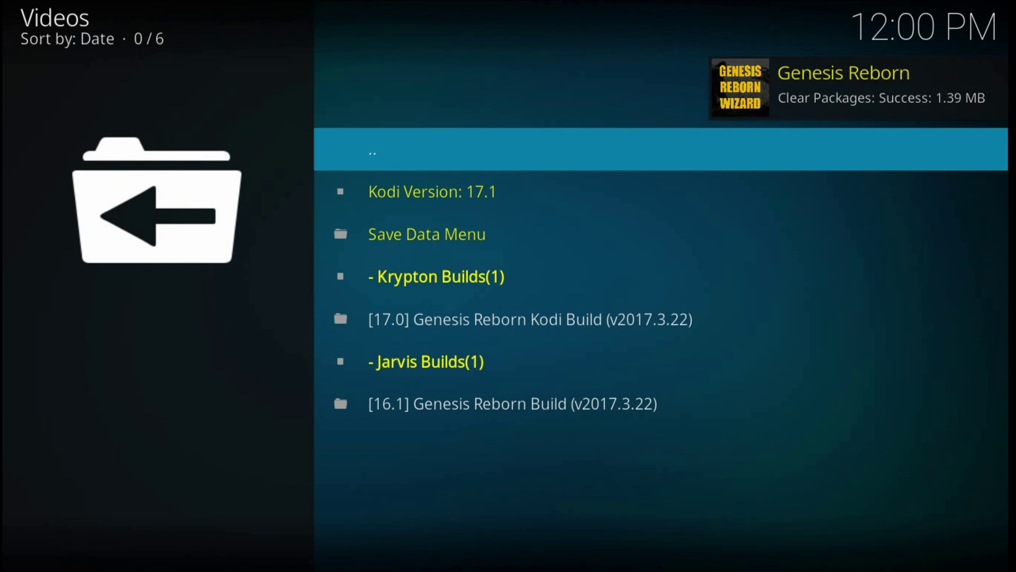
key("Down")
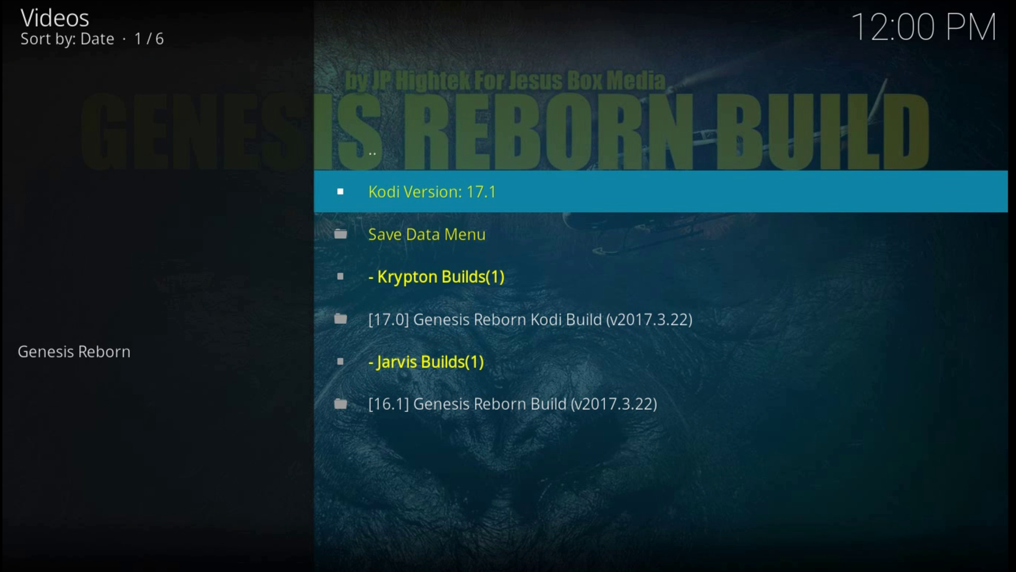
key("Down")
key("Down")
key("Down")
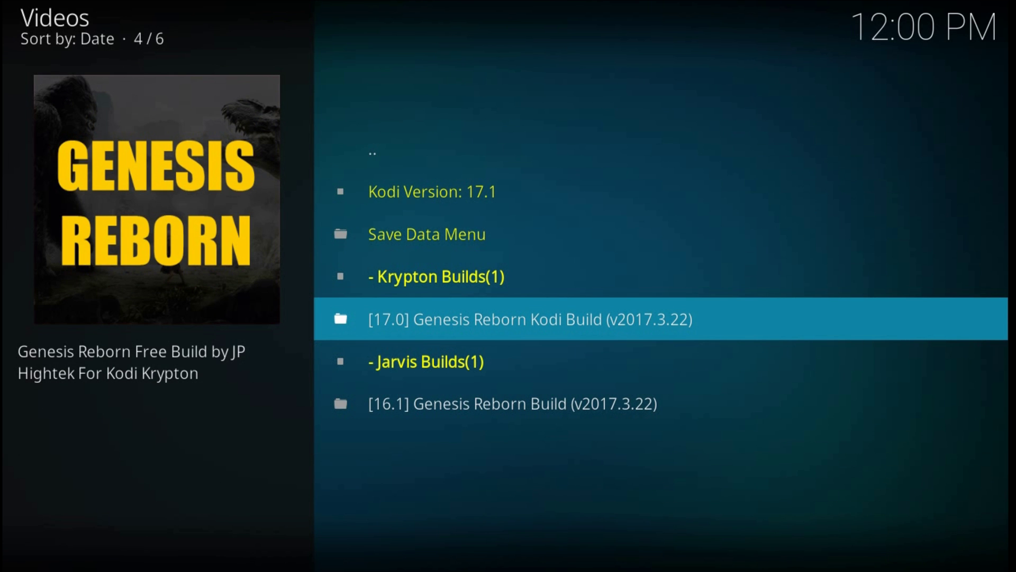
key("Return")
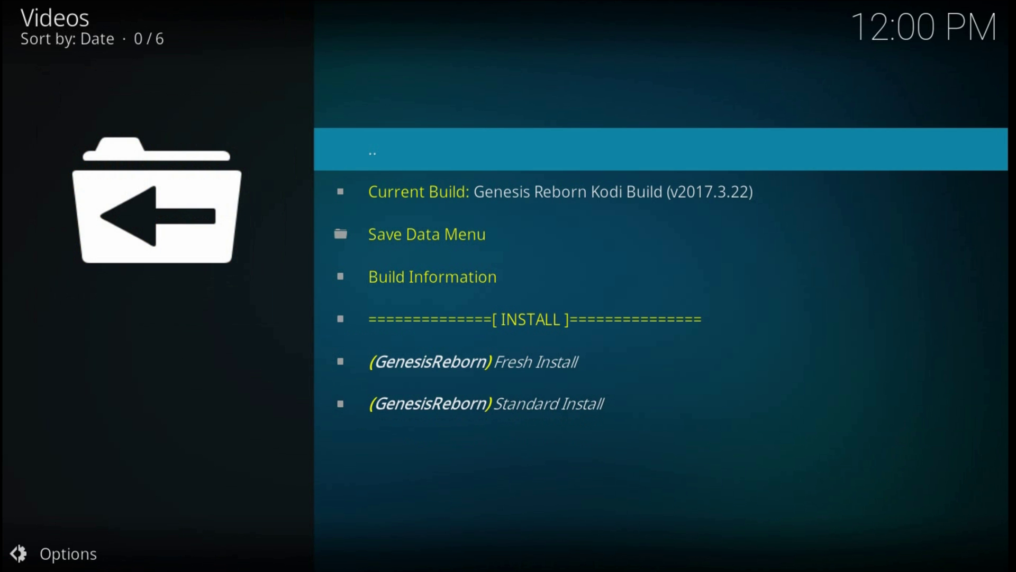
key("Down")
key("Down")
key("Down")
key("Down")
key("Down")
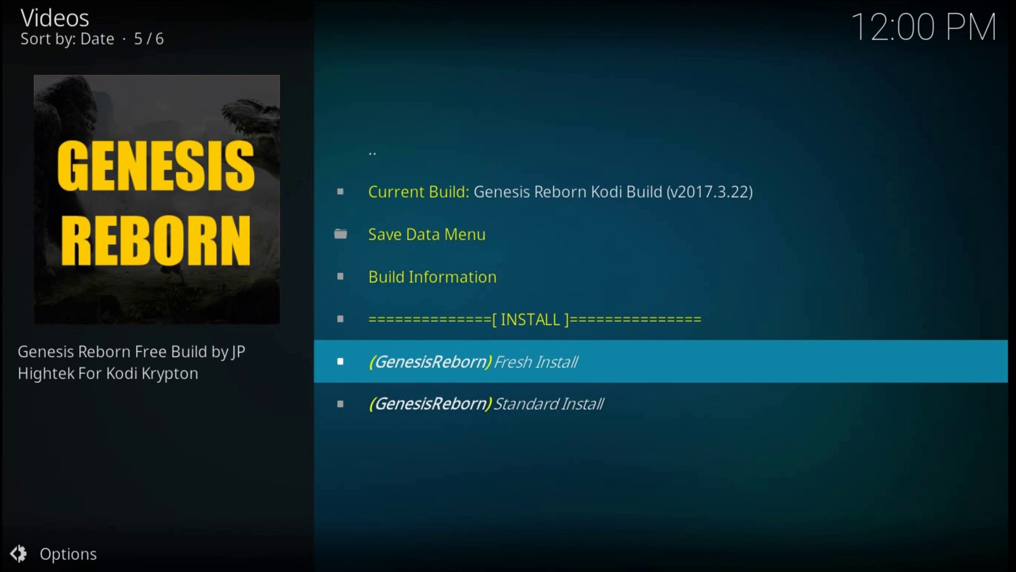
key("Down")
key("Up")
key("Down")
key("Up")
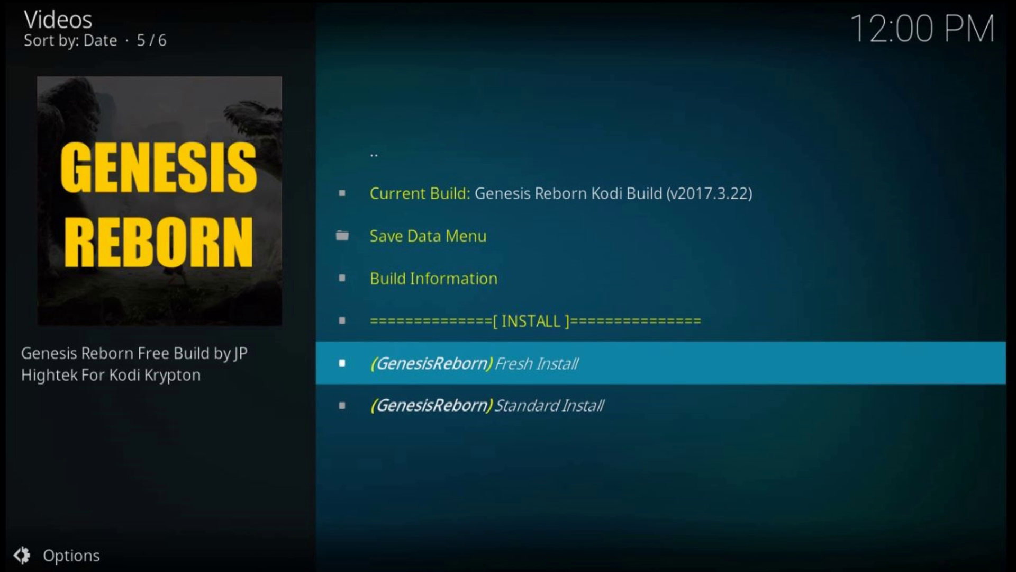
Fresh-install the build with default settings restored, then force close Kodi.
key("Return")
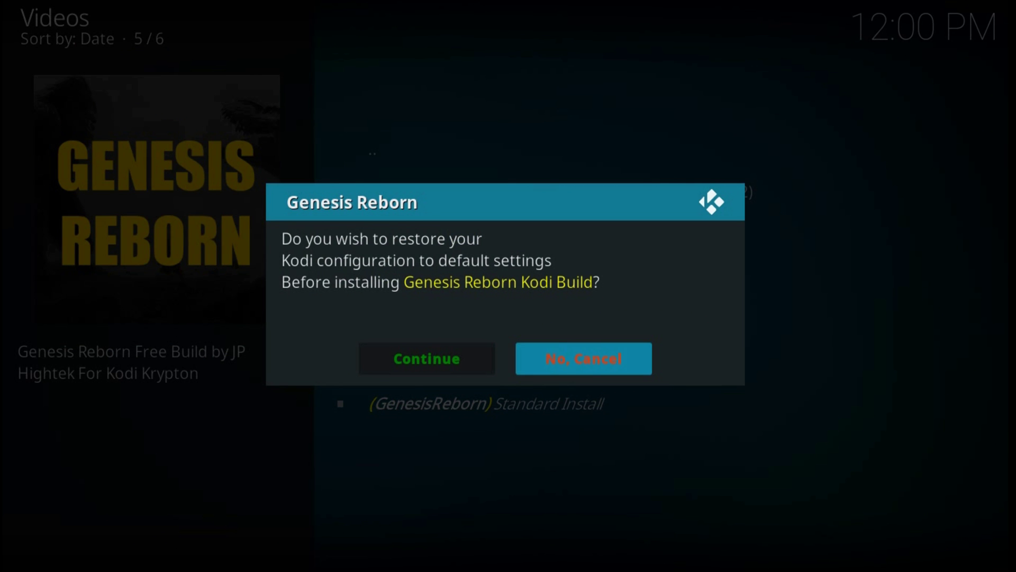
key("Left")
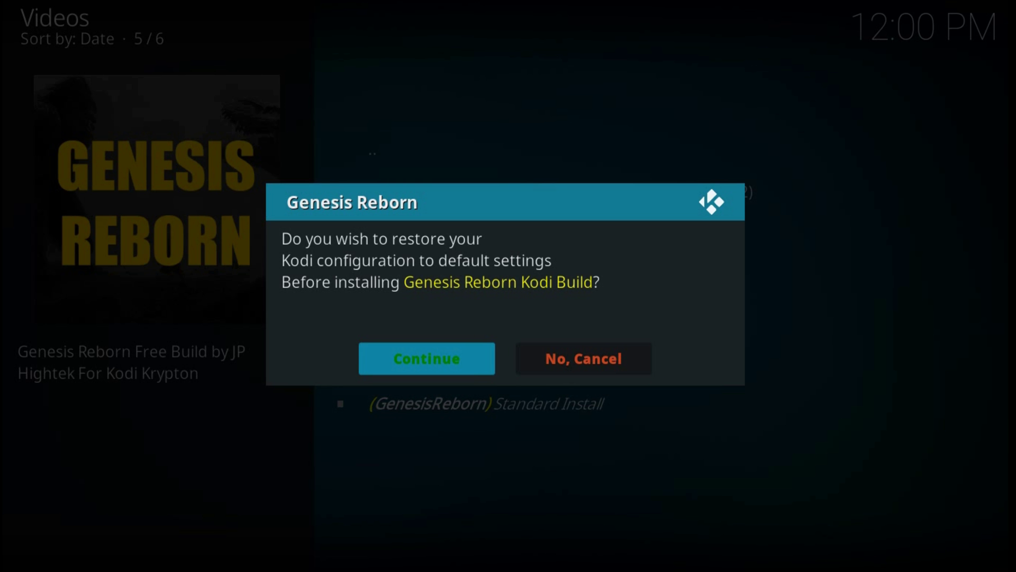
key("Return")
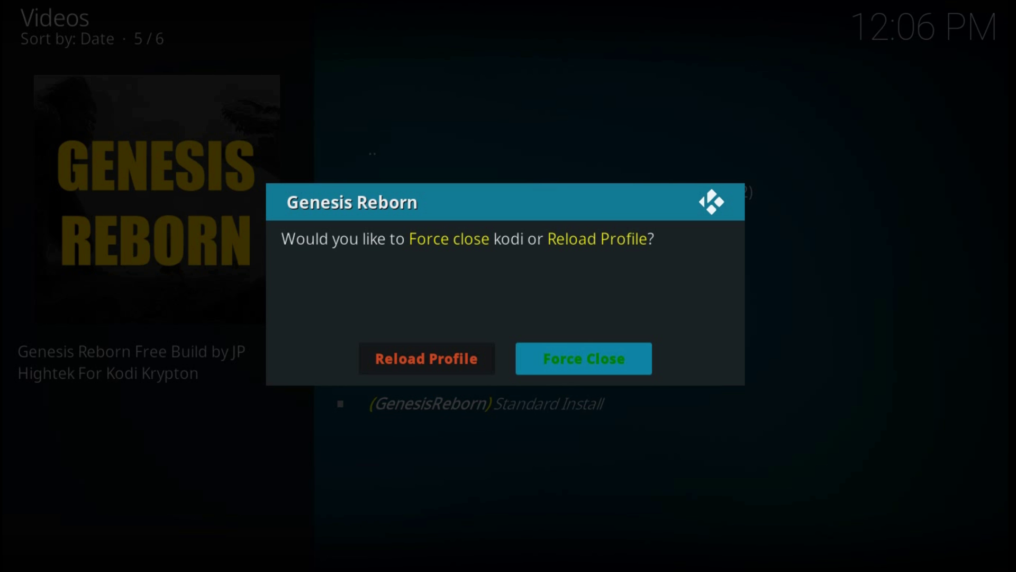
key("Return")
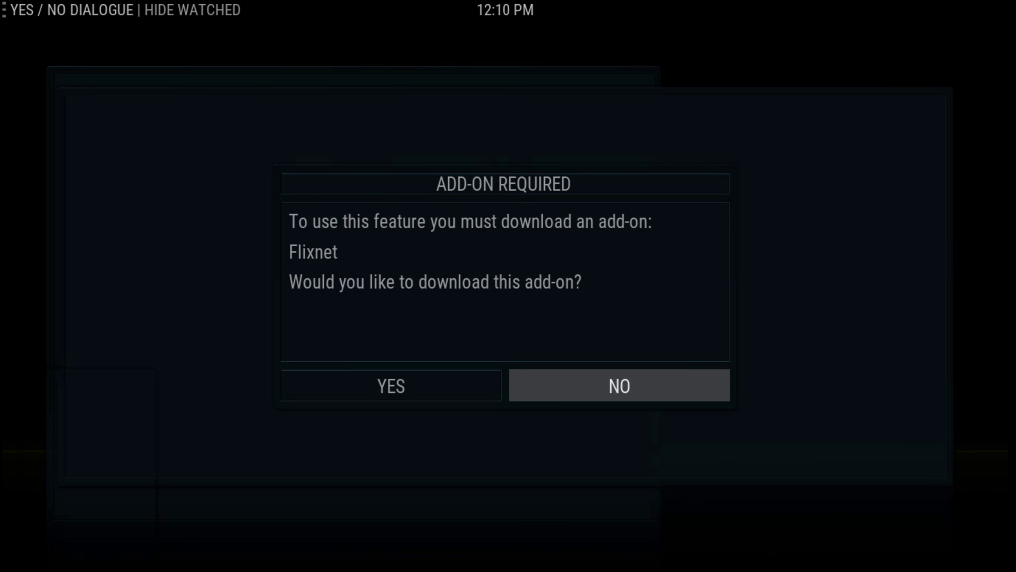
Accept YES in the Add-on Required dialog to install the Flixnet add-on.
key("Left")
key("Return")
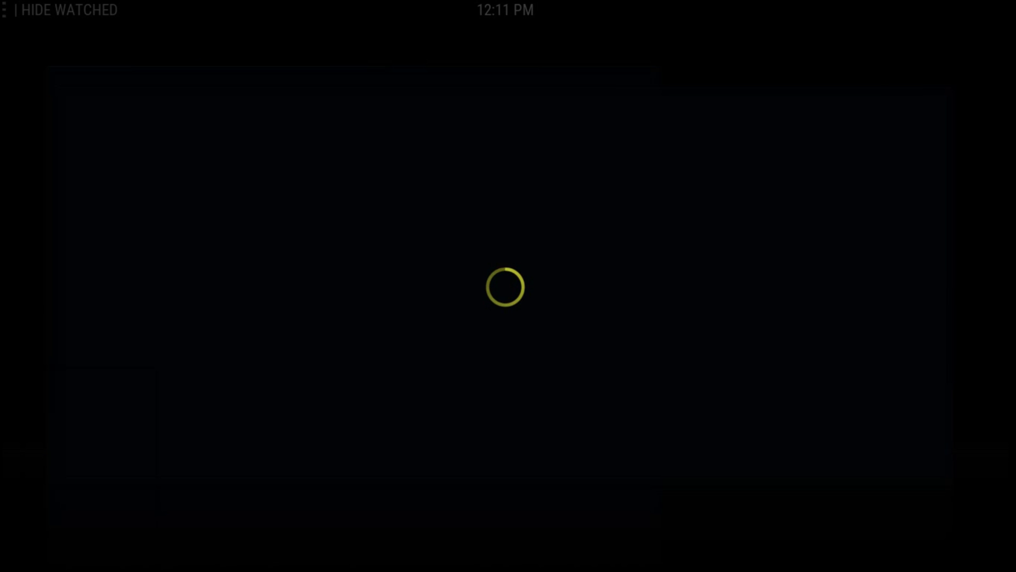
Select NEW MOVIES on the home menu and step along its posters like Boss Baby and Logan.
key("Left")
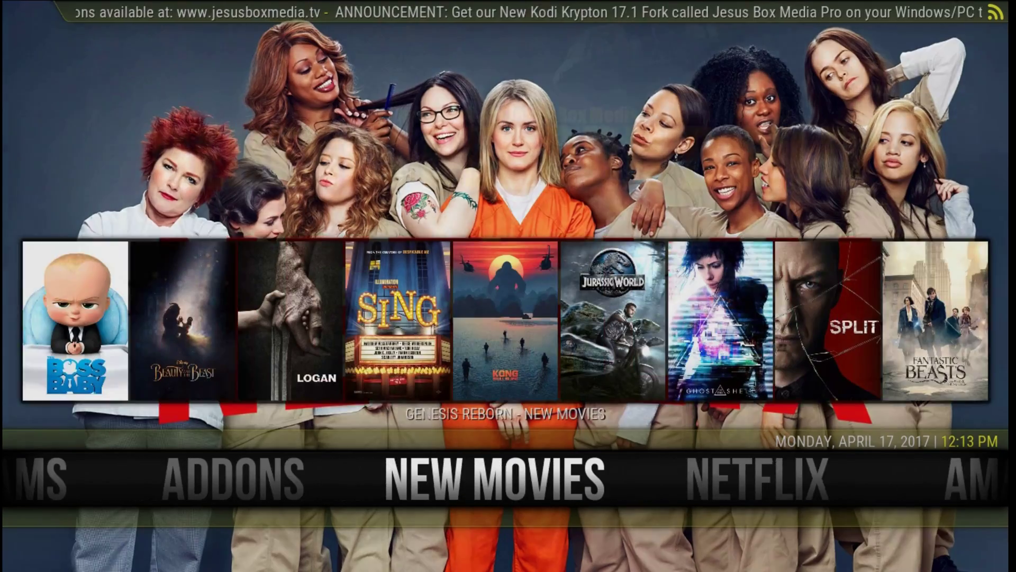
key("Right")
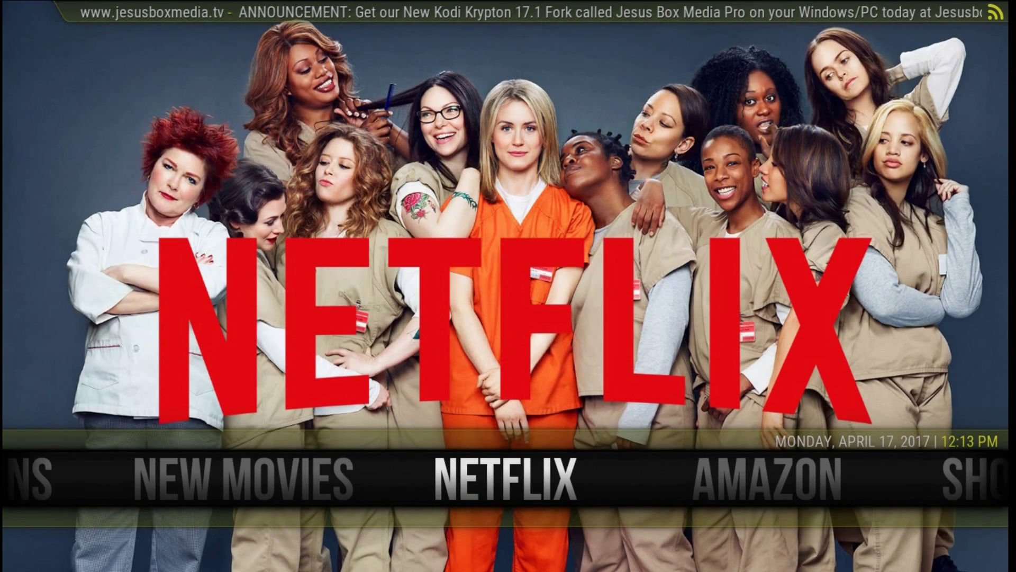
key("Left")
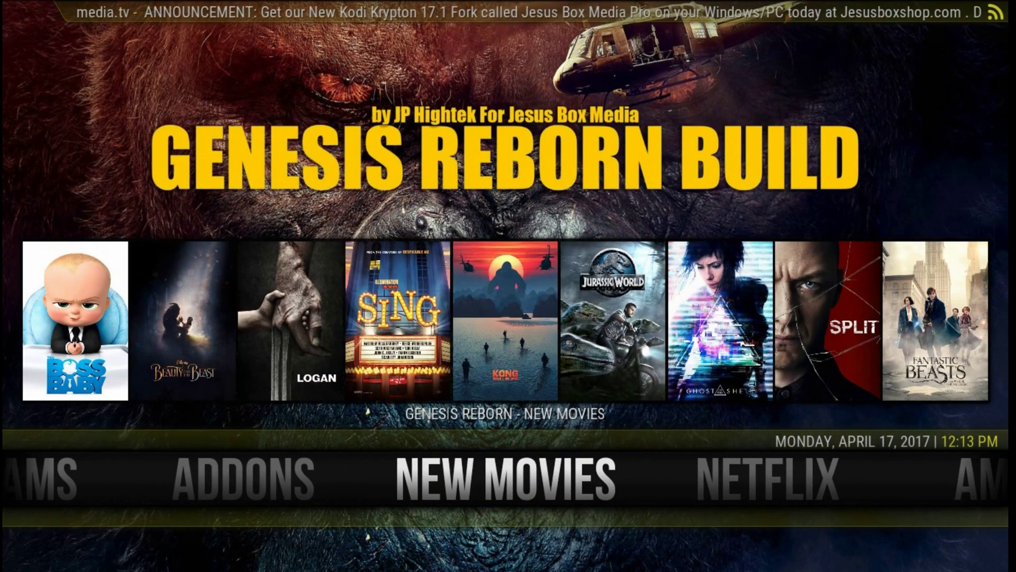
key("Up")
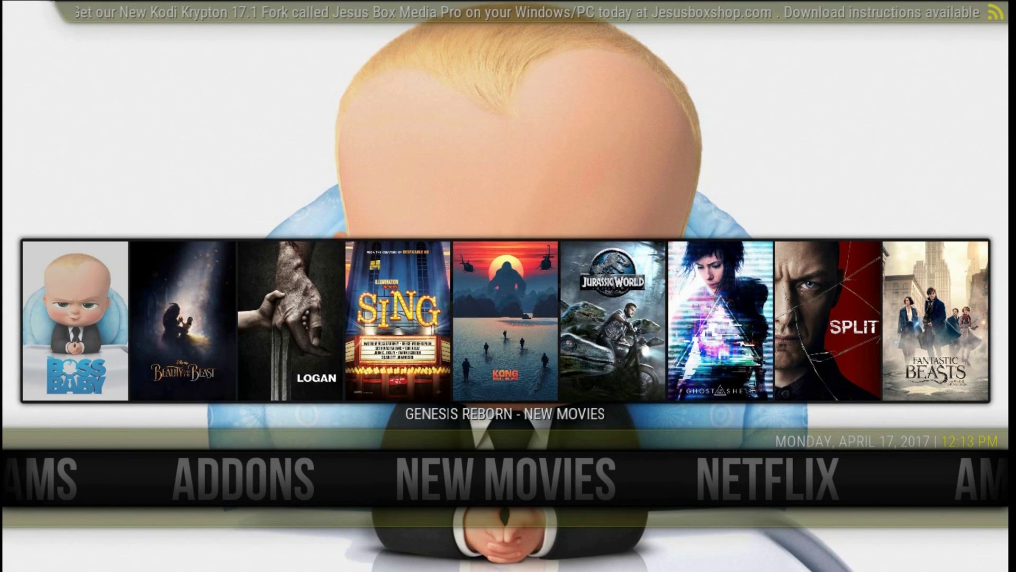
key("Right")
key("Right")
key("Right")
key("Right")
key("Right")
key("Right")
key("Right")
key("Right")
key("Right")
key("Right")
key("Right")
key("Right")
key("Right")
key("Right")
key("Right")
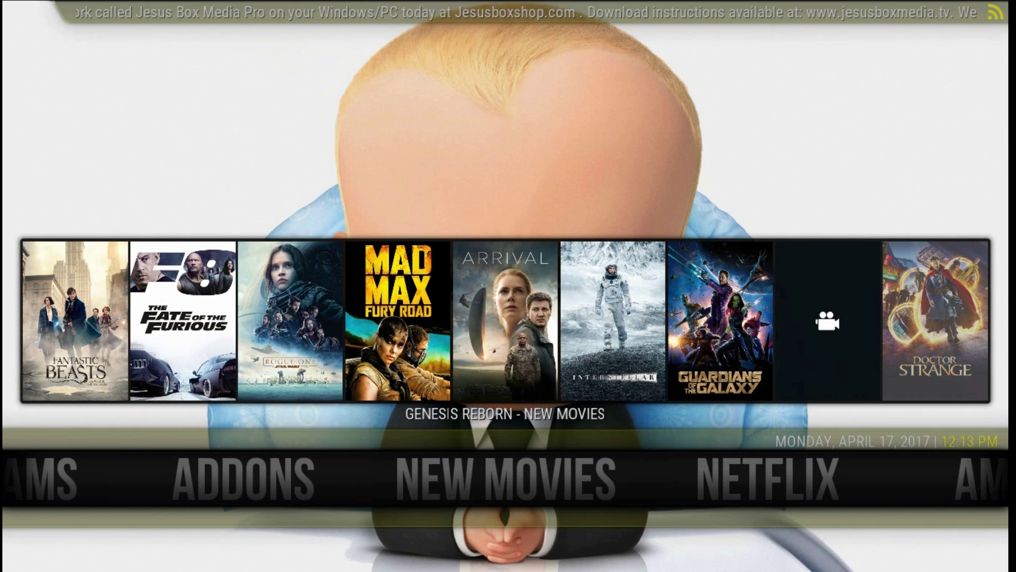